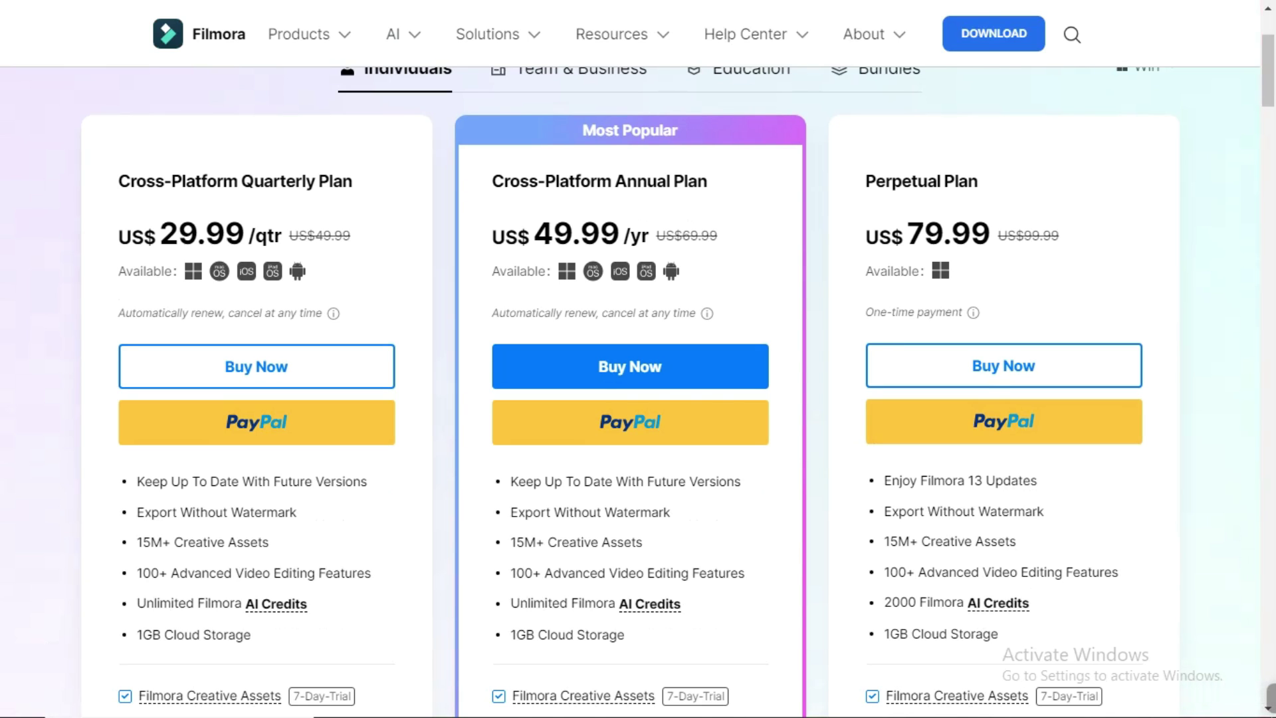
- Scroll up and down through the Filmora pricing plans on the website
{"action": "scroll", "coordinate": [638, 386], "scroll_direction": "down", "scroll_amount": 4}
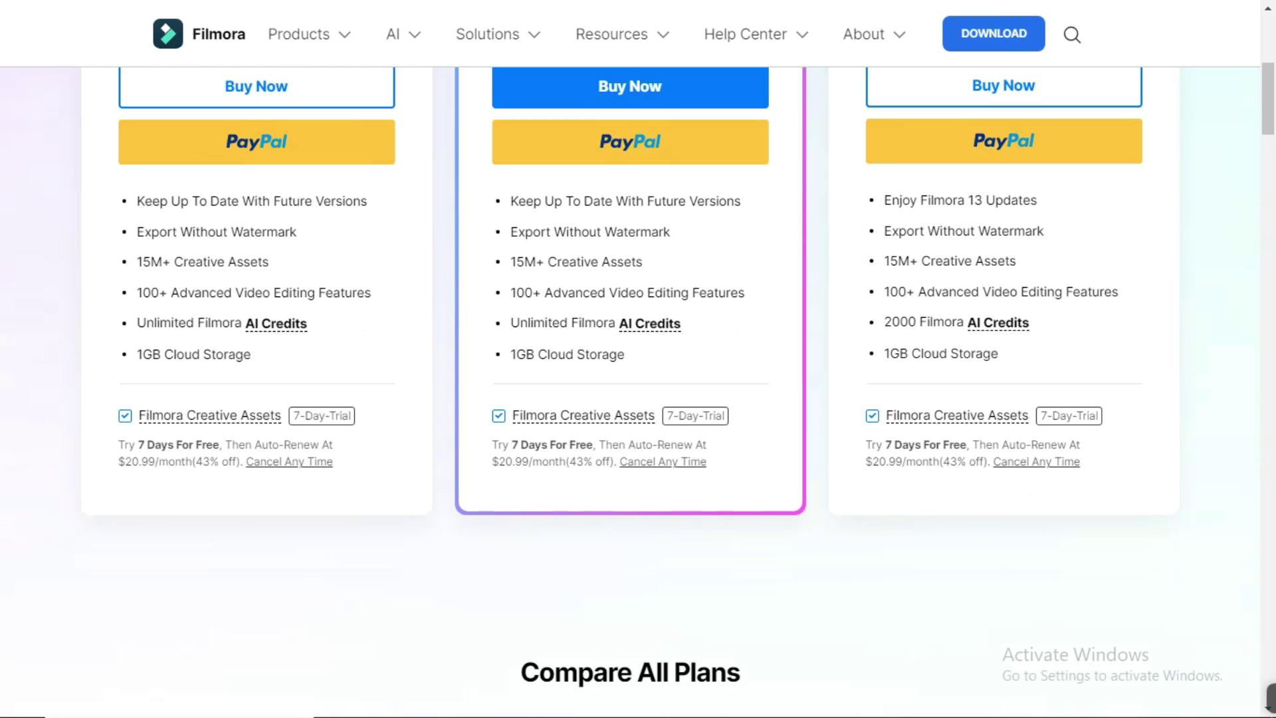
{"action": "scroll", "coordinate": [638, 386], "scroll_direction": "up", "scroll_amount": 4}
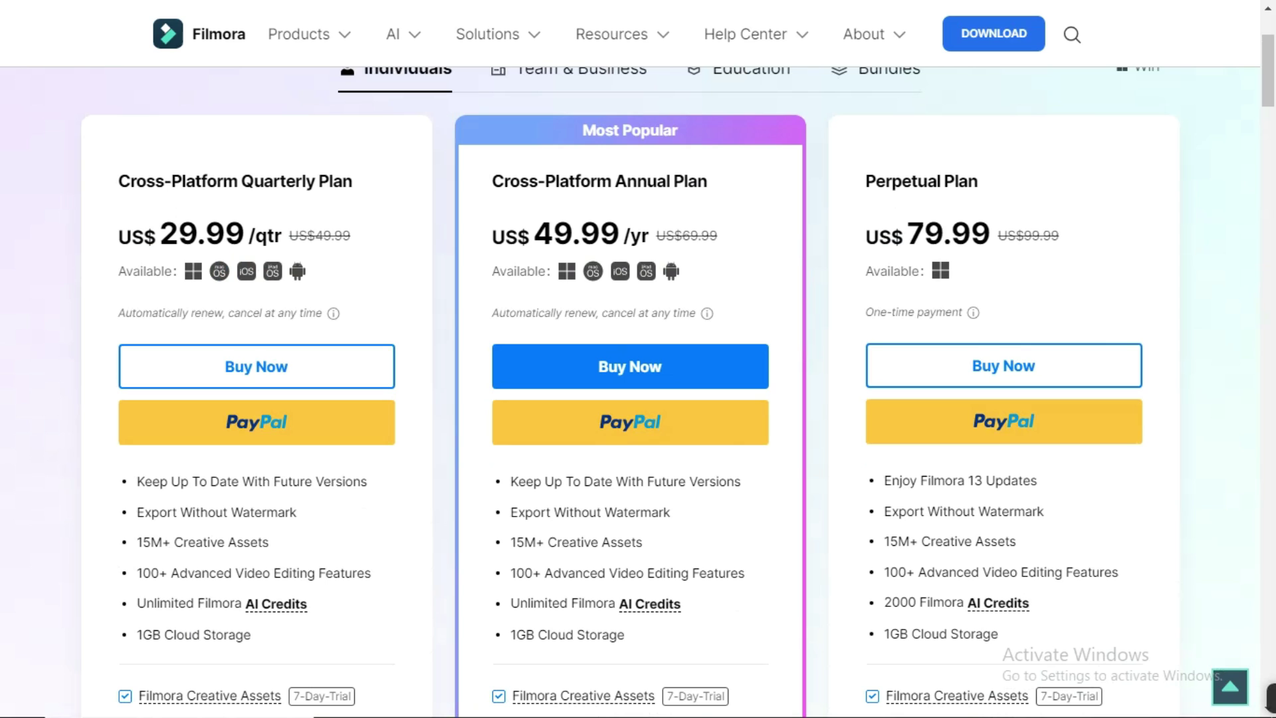
{"action": "scroll", "coordinate": [638, 386], "scroll_direction": "down", "scroll_amount": 1}
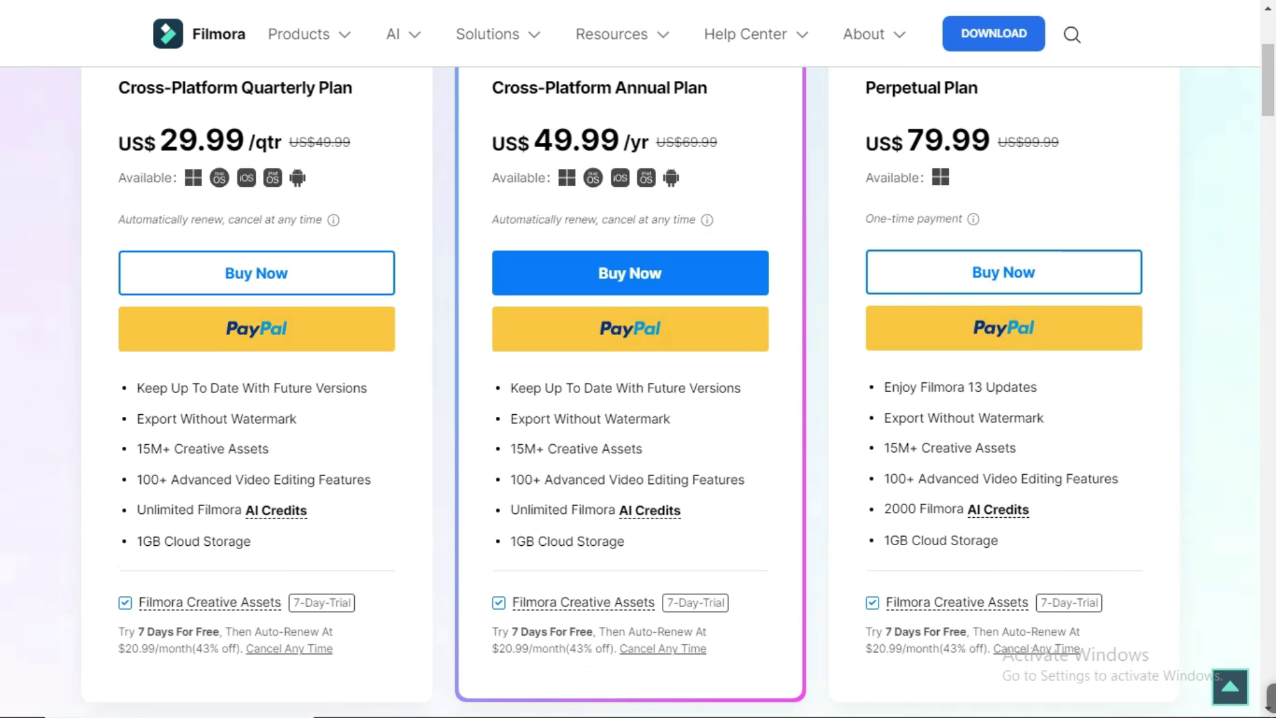
{"action": "scroll", "coordinate": [639, 386], "scroll_direction": "up", "scroll_amount": 1}
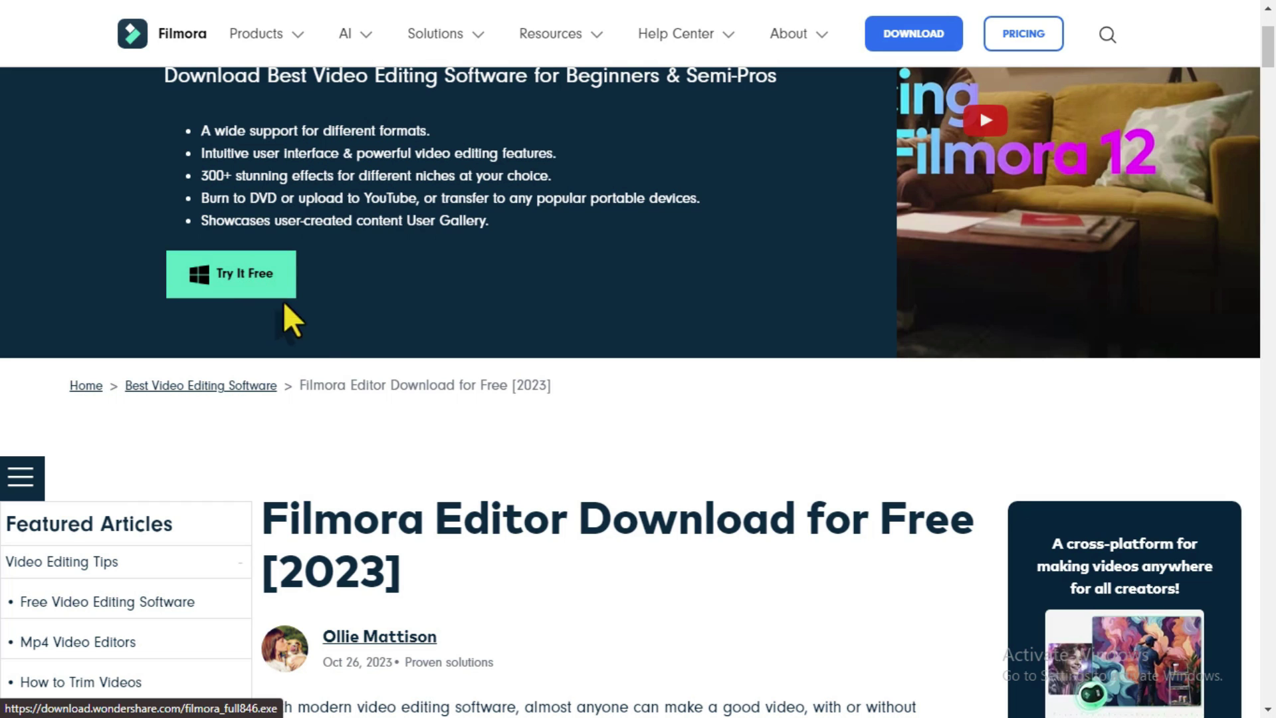
- Download the free Filmora installer using the article's green Free Download button
{"action": "scroll", "coordinate": [381, 407], "scroll_direction": "down", "scroll_amount": 6}
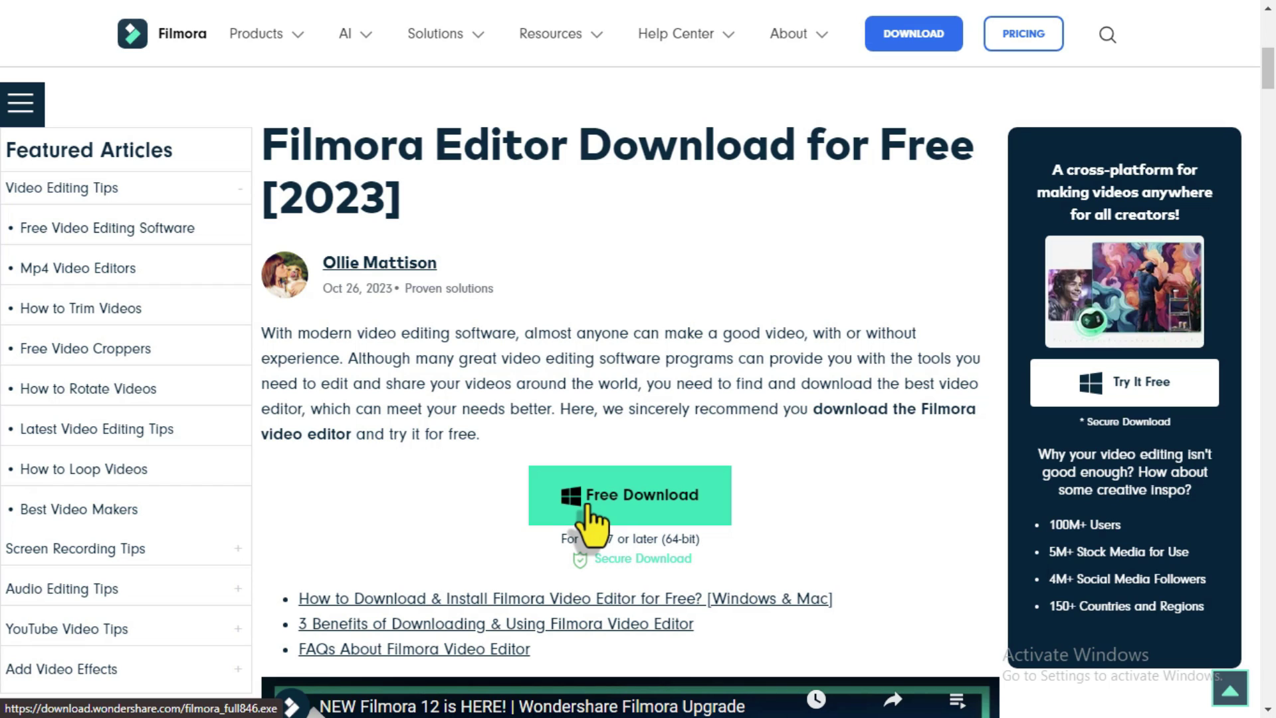
{"action": "left_click", "coordinate": [589, 504]}
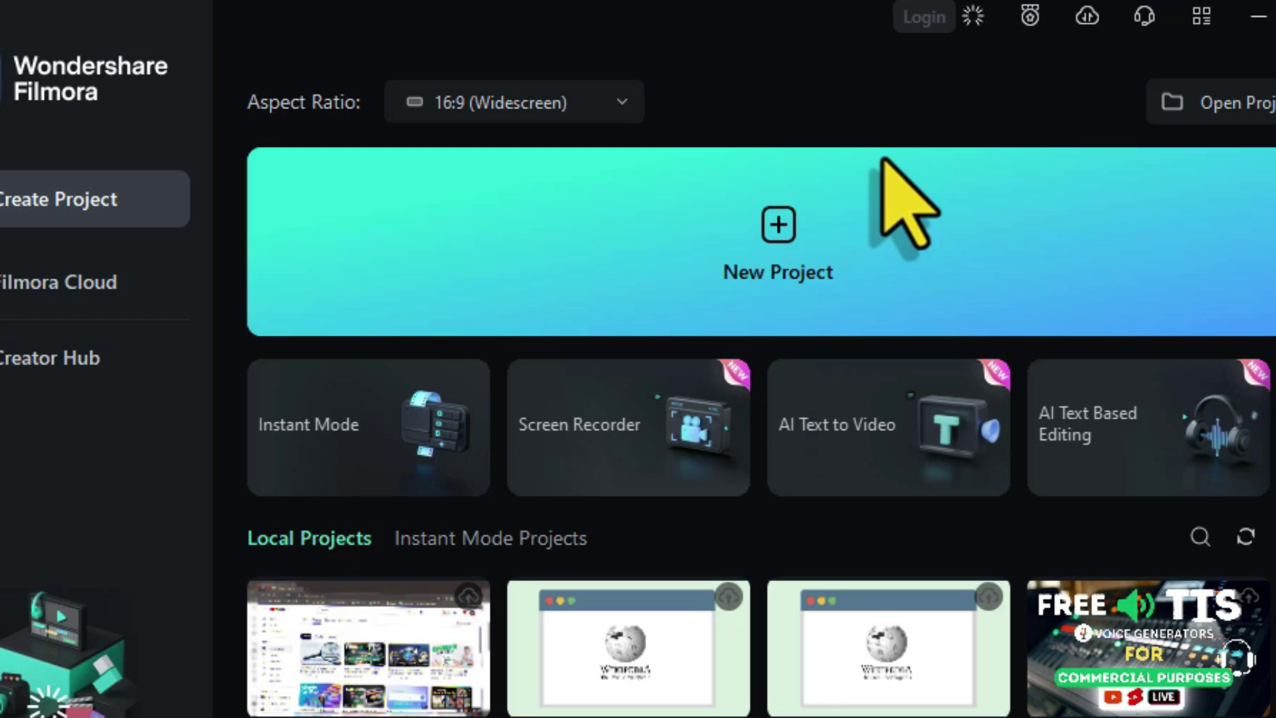
- Start a new project, import the 'No watermark' video and drag it onto the timeline
{"action": "left_click", "coordinate": [783, 245]}
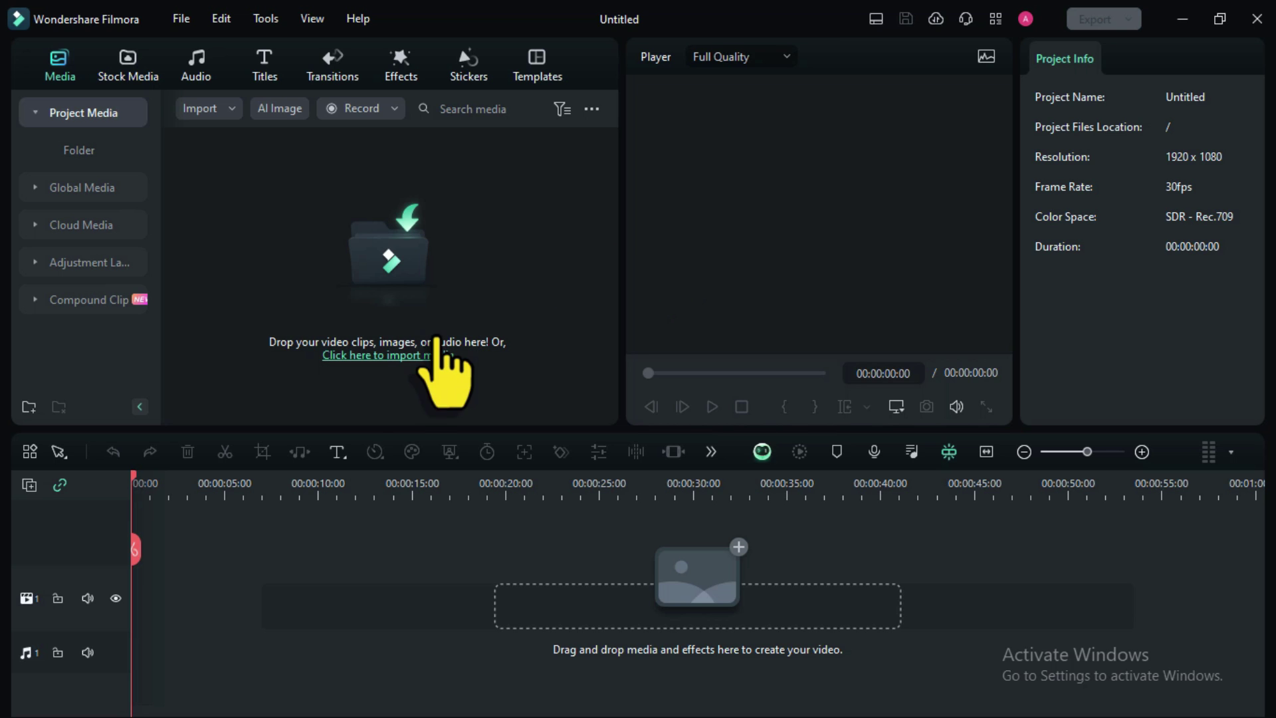
{"action": "left_click", "coordinate": [397, 356]}
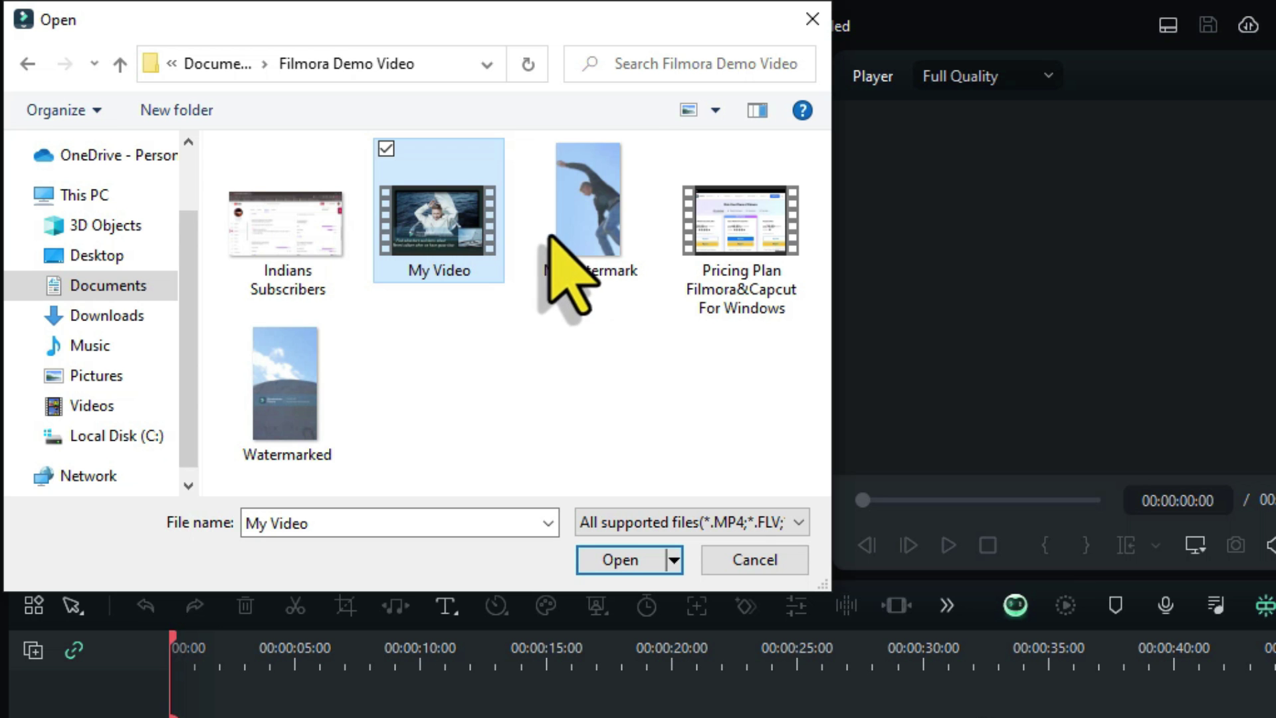
{"action": "left_click", "coordinate": [604, 280]}
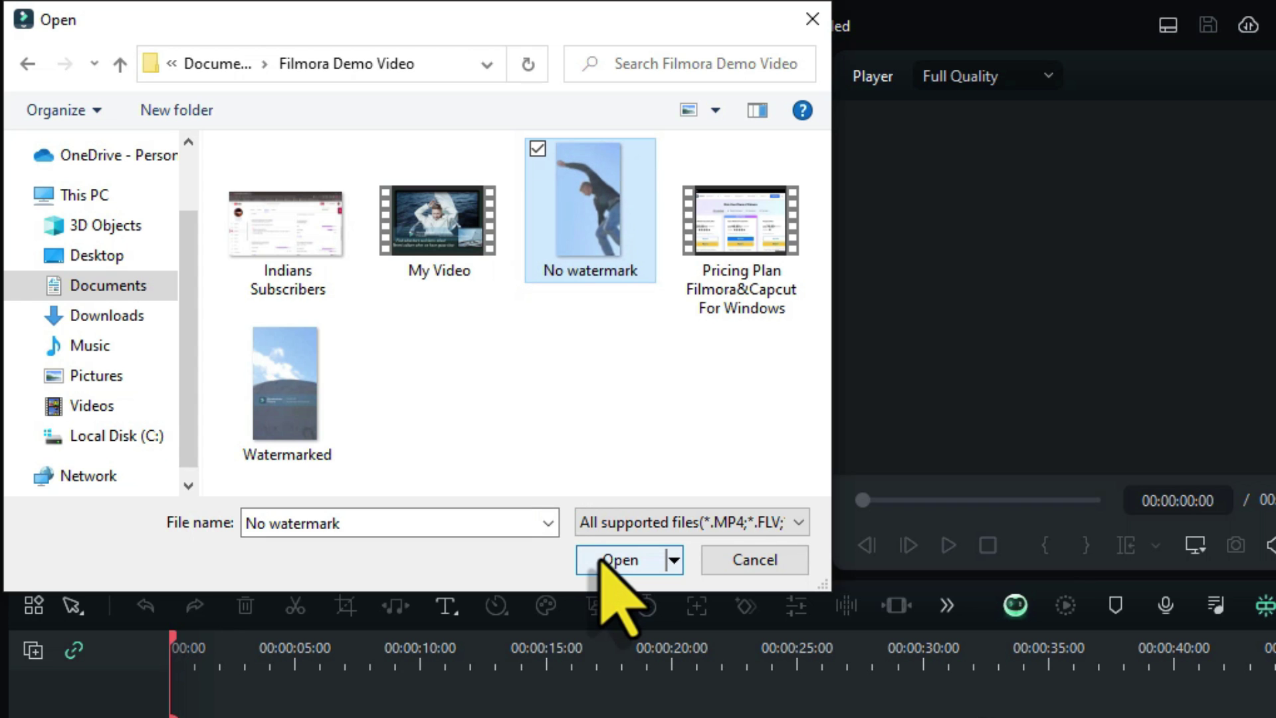
{"action": "left_click", "coordinate": [604, 560]}
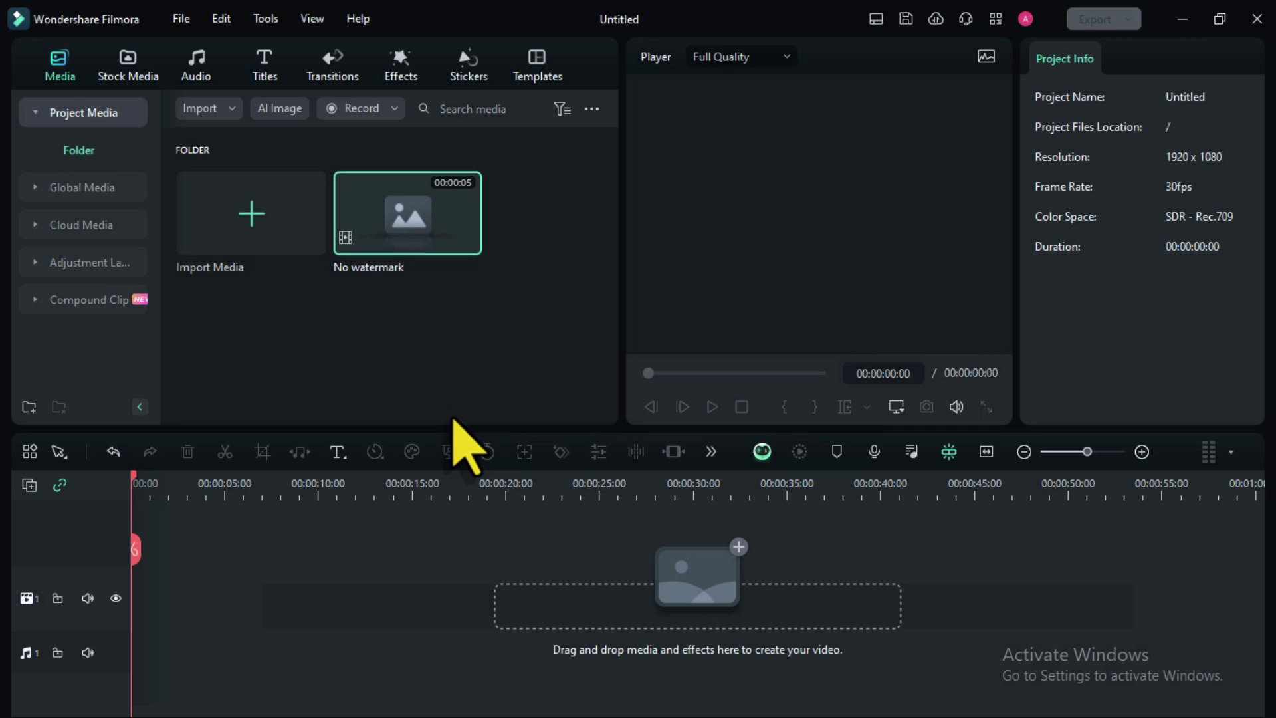
{"action": "mouse_move", "coordinate": [415, 251]}
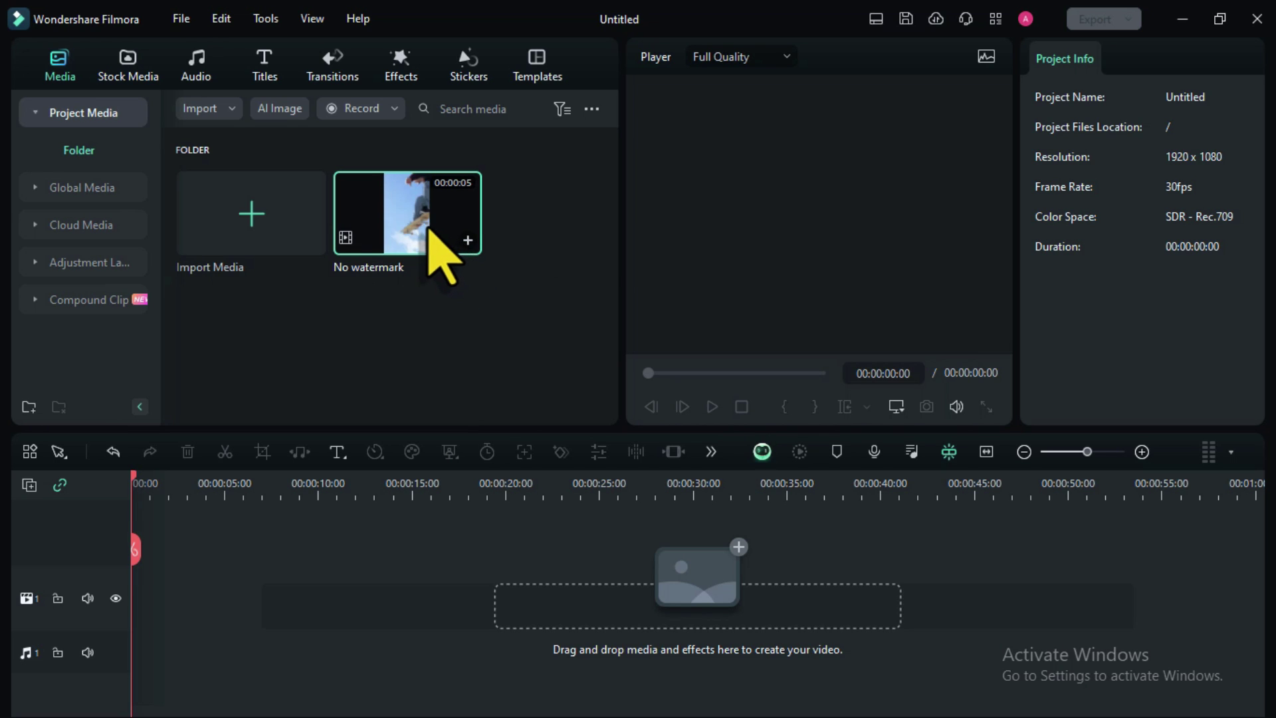
{"action": "left_click_drag", "start_coordinate": [436, 245], "coordinate": [183, 577]}
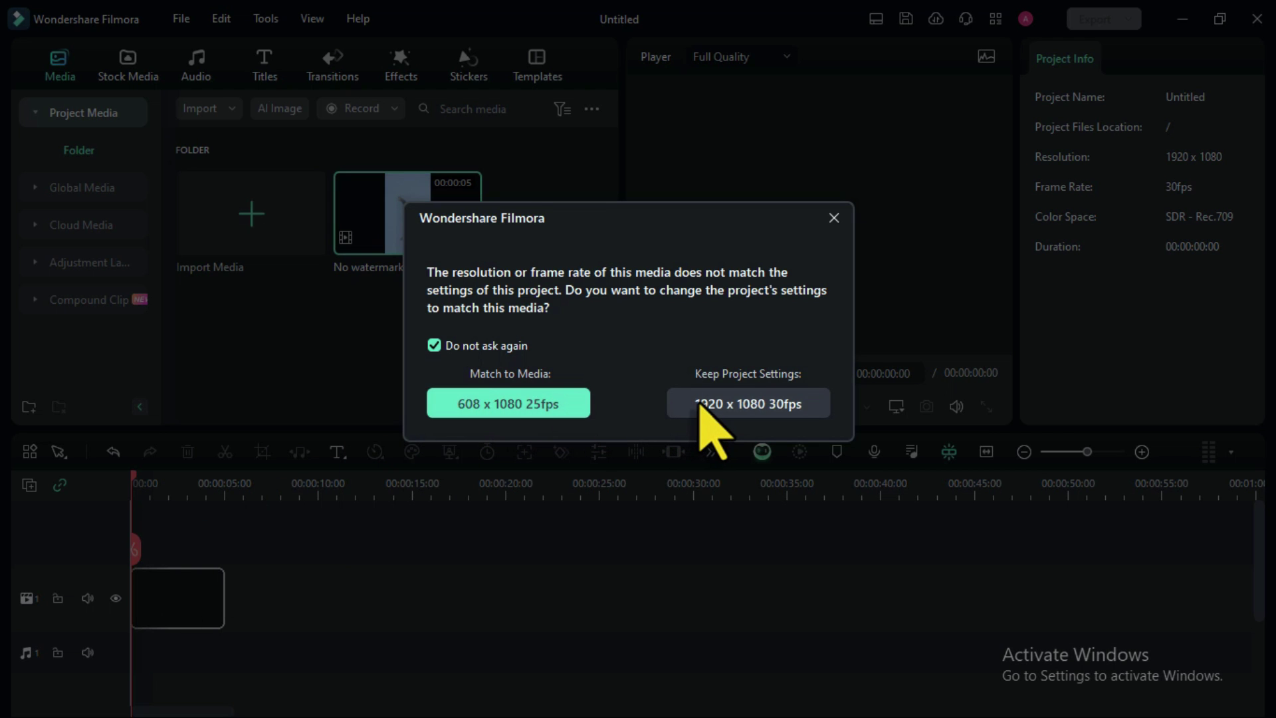
- Keep the 1920 x 1080 30fps project settings, then scrub the preview and zoom the timeline
{"action": "left_click", "coordinate": [694, 403]}
{"action": "mouse_move", "coordinate": [135, 549]}
{"action": "left_mouse_down"}
{"action": "mouse_move", "coordinate": [163, 552]}
{"action": "mouse_move", "coordinate": [198, 529]}
{"action": "mouse_move", "coordinate": [126, 551]}
{"action": "left_mouse_up"}
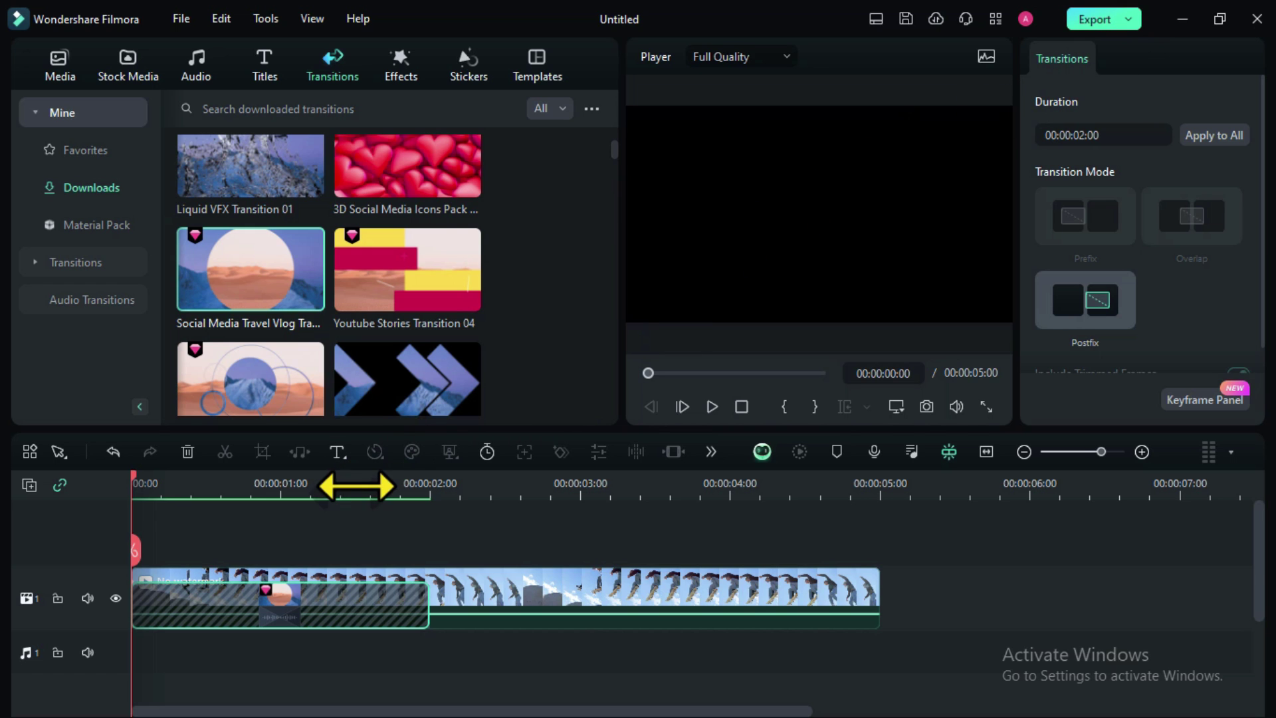
{"action": "mouse_move", "coordinate": [350, 487]}
{"action": "left_mouse_down"}
{"action": "mouse_move", "coordinate": [435, 474]}
{"action": "mouse_move", "coordinate": [359, 492]}
{"action": "left_mouse_up"}
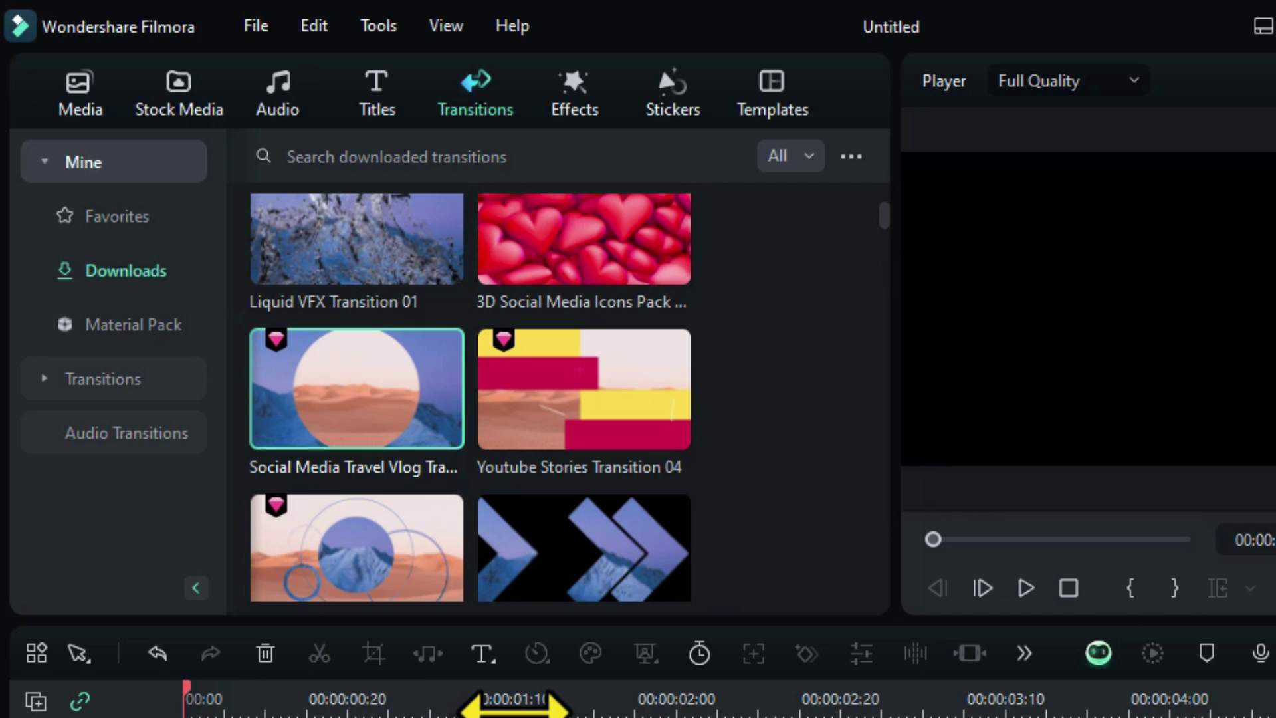
- Launch Record PC Screen from File > Record Media and reposition the Screen Recorder window
{"action": "left_click", "coordinate": [262, 30]}
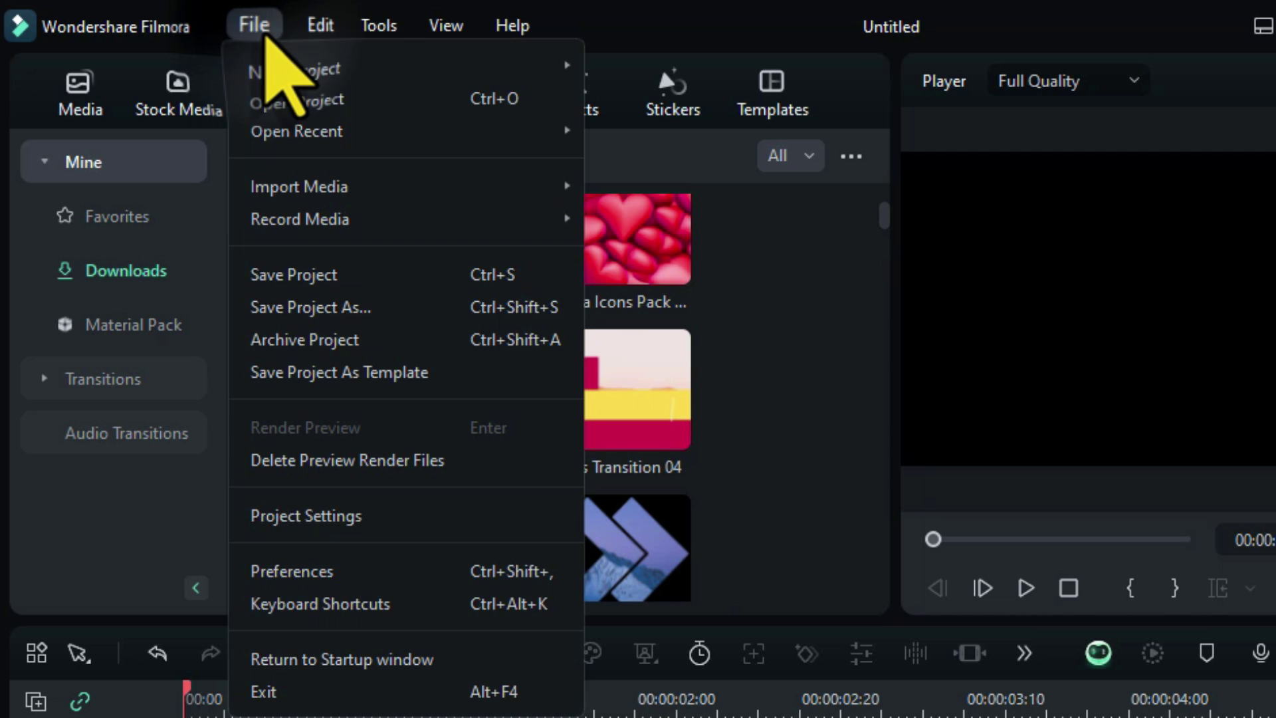
{"action": "mouse_move", "coordinate": [402, 222]}
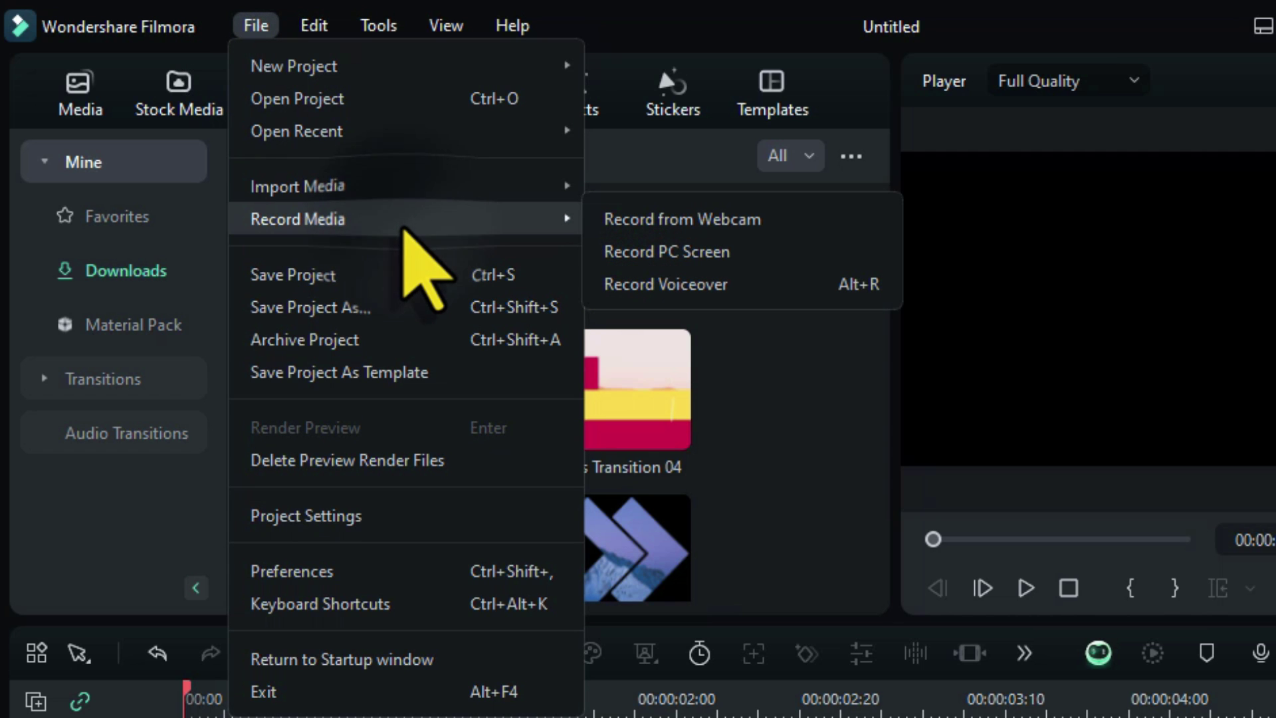
{"action": "left_click", "coordinate": [675, 254]}
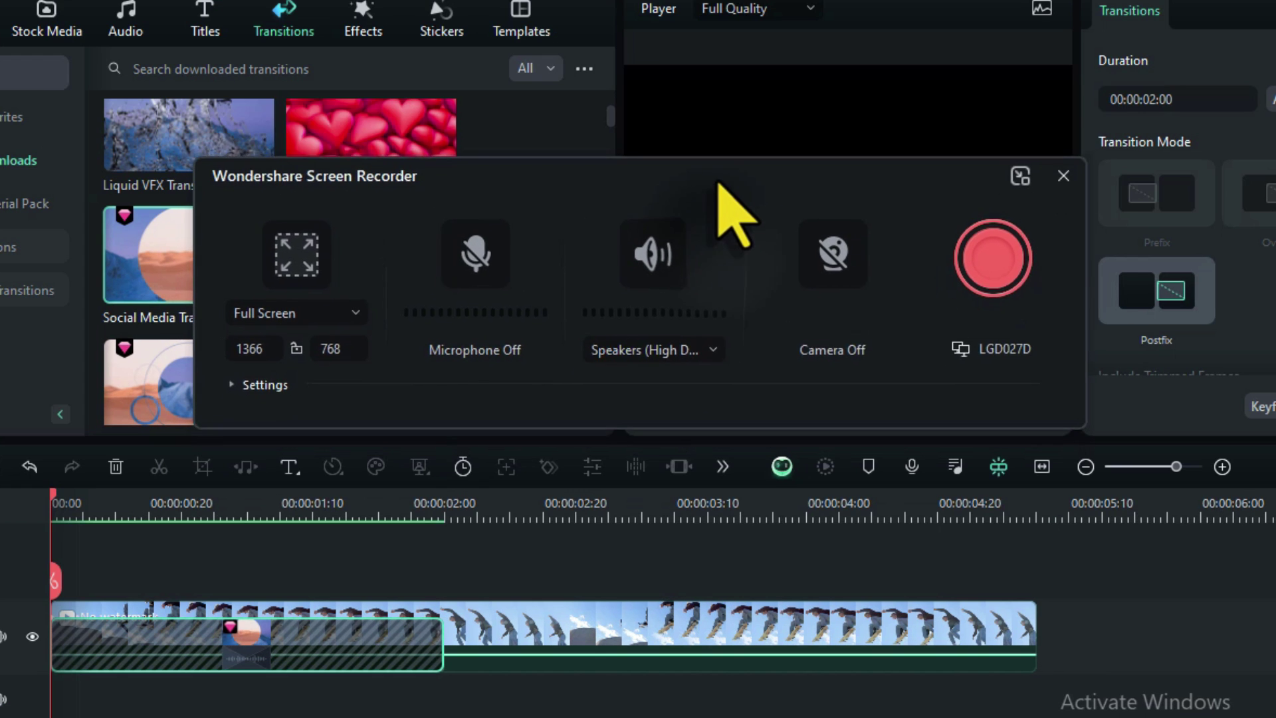
{"action": "left_click_drag", "start_coordinate": [718, 185], "coordinate": [733, 234]}
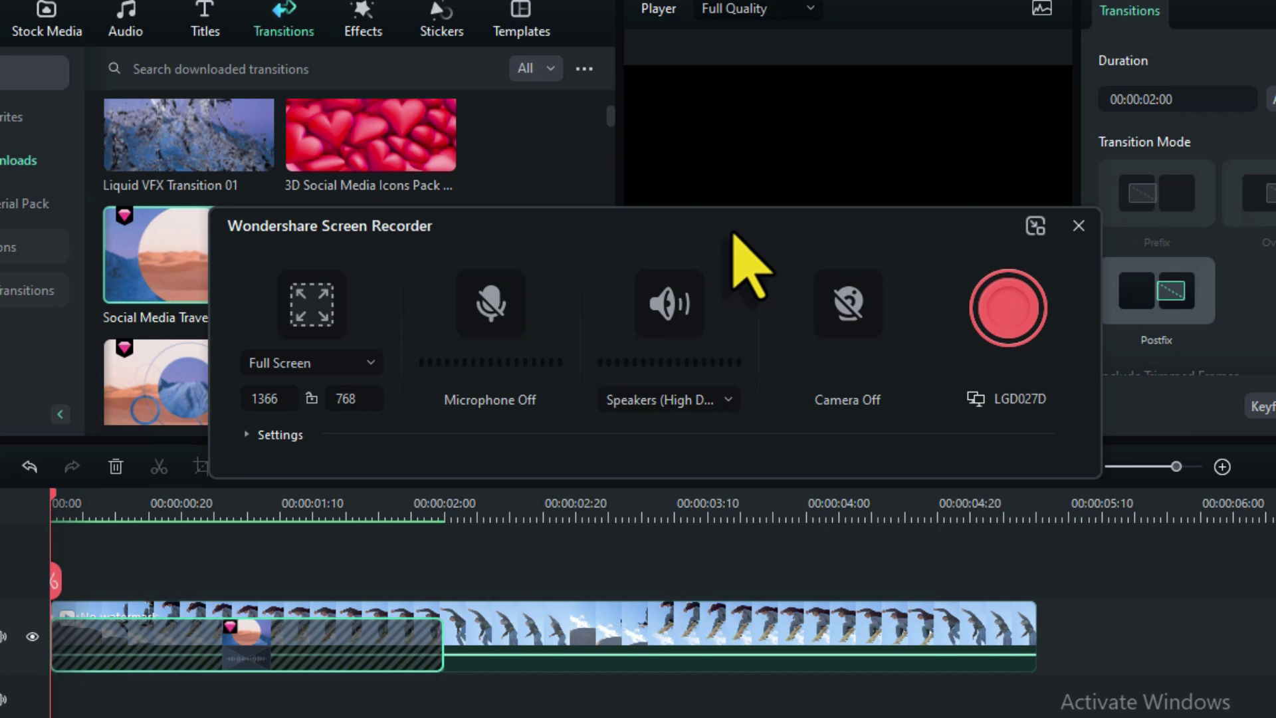
- Switch the recorder quality to Recommend, then back to Higher, and close the Screen Recorder
{"action": "left_click", "coordinate": [258, 436]}
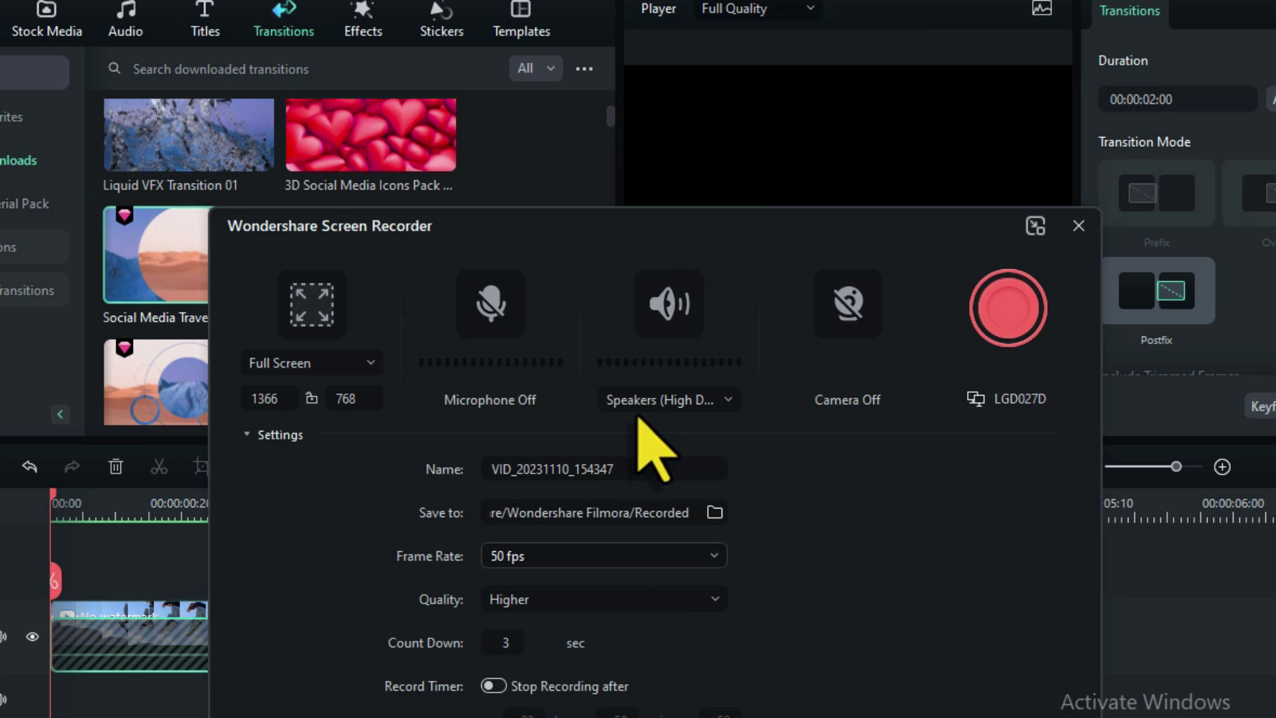
{"action": "left_click", "coordinate": [591, 597]}
{"action": "left_click", "coordinate": [568, 671]}
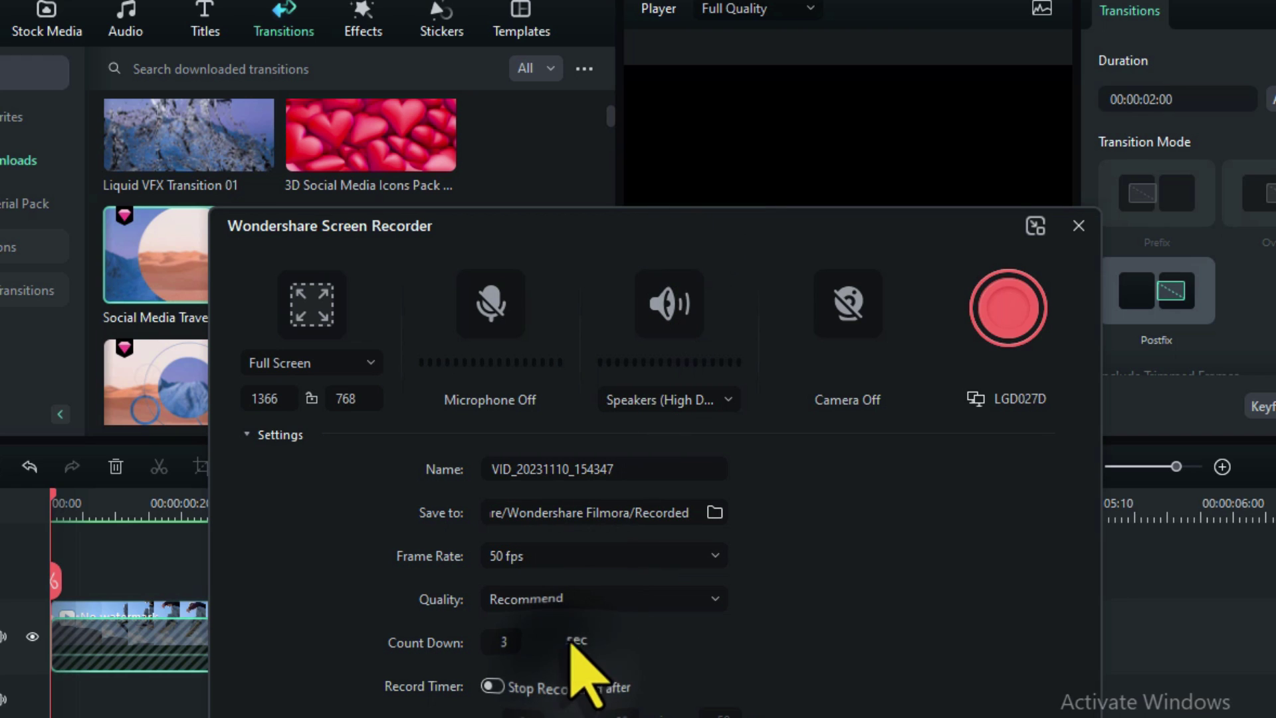
{"action": "left_click", "coordinate": [575, 607]}
{"action": "left_click", "coordinate": [512, 706]}
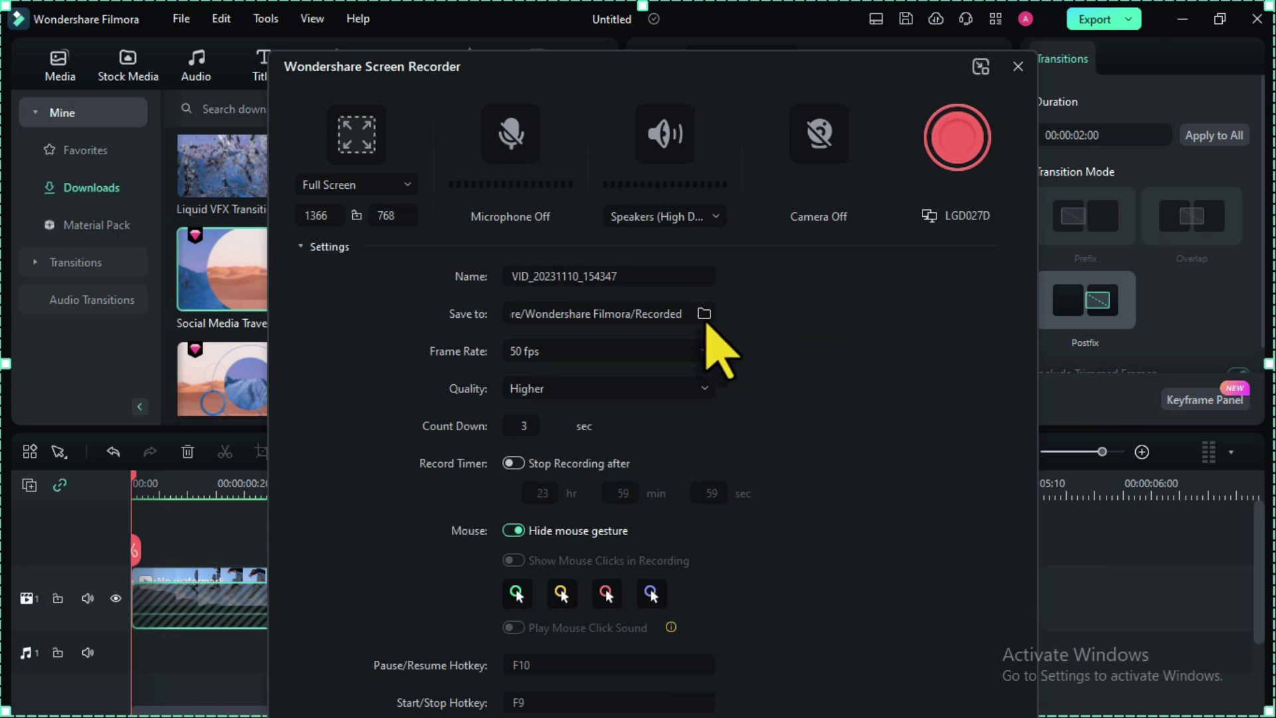
{"action": "left_click", "coordinate": [1018, 67]}
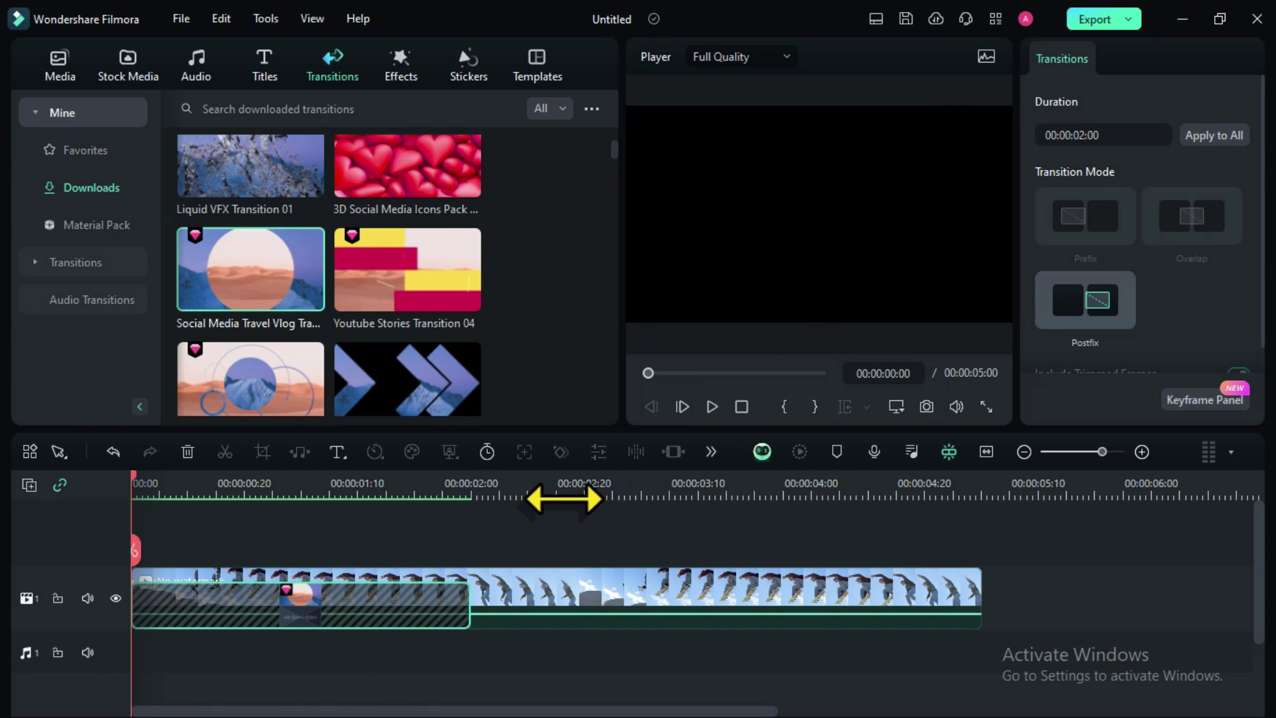
- Zoom the timeline further and render a preview of the No watermark clip
{"action": "left_click_drag", "start_coordinate": [575, 492], "coordinate": [569, 489]}
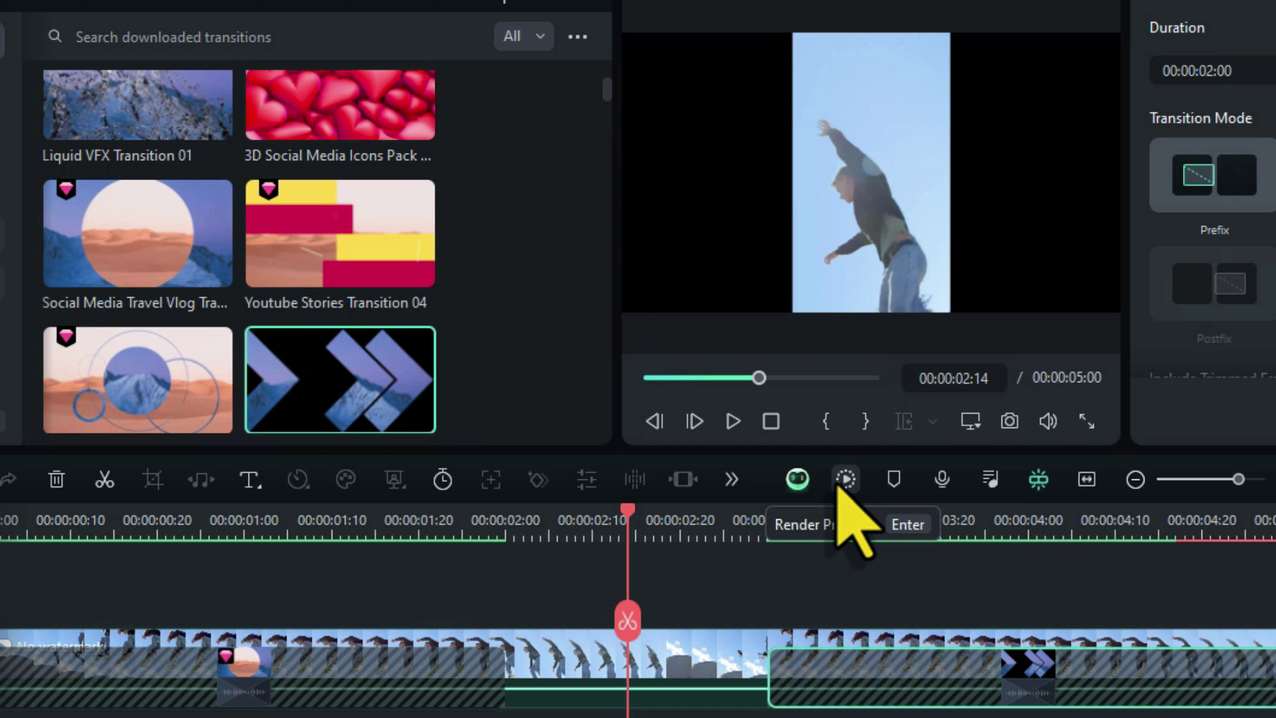
{"action": "left_click", "coordinate": [845, 480]}
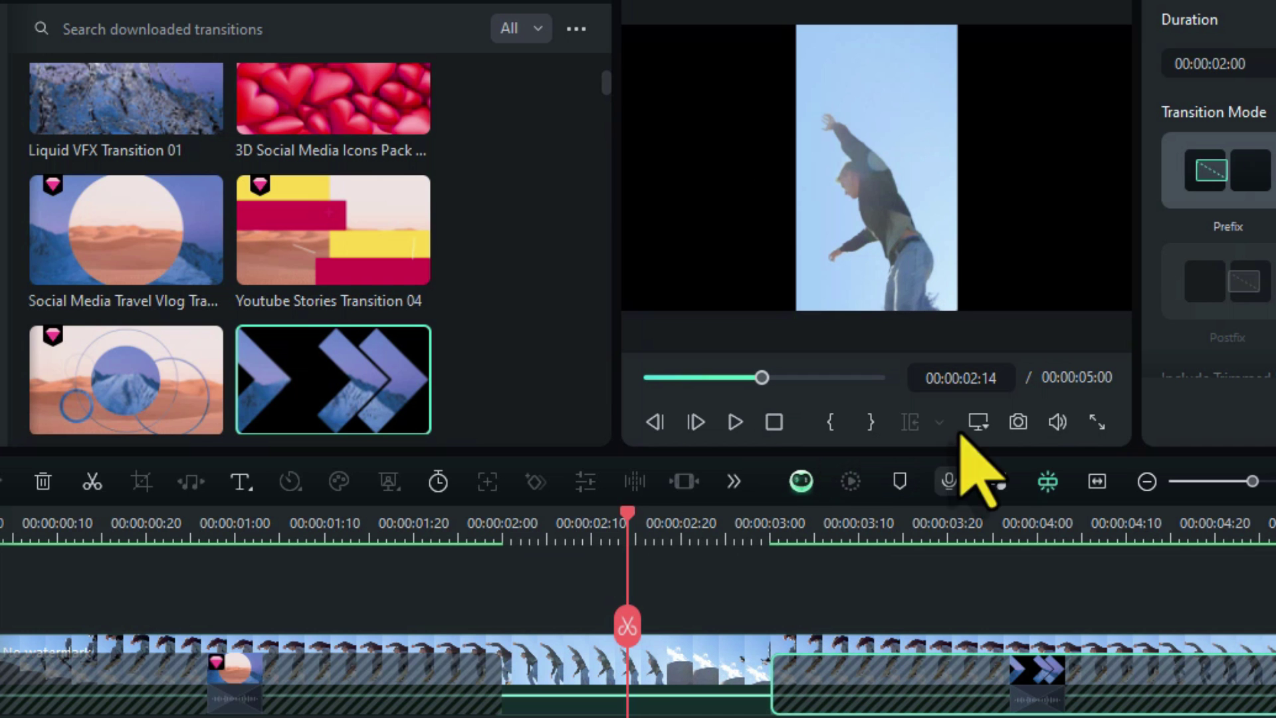
- Change the project to 4:3, 640x480 at 50 fps and move the video up to Position Y 73.85 px
{"action": "left_click", "coordinate": [900, 410]}
{"action": "left_click", "coordinate": [1033, 465]}
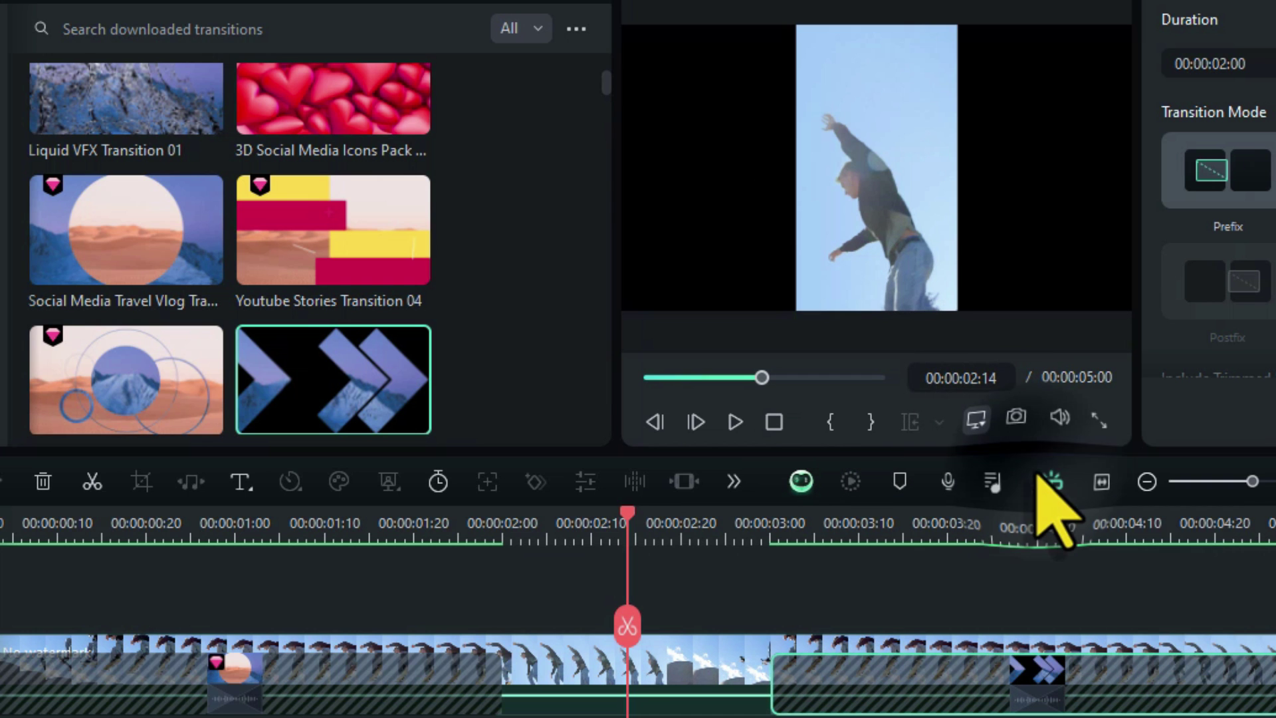
{"action": "left_click", "coordinate": [640, 362]}
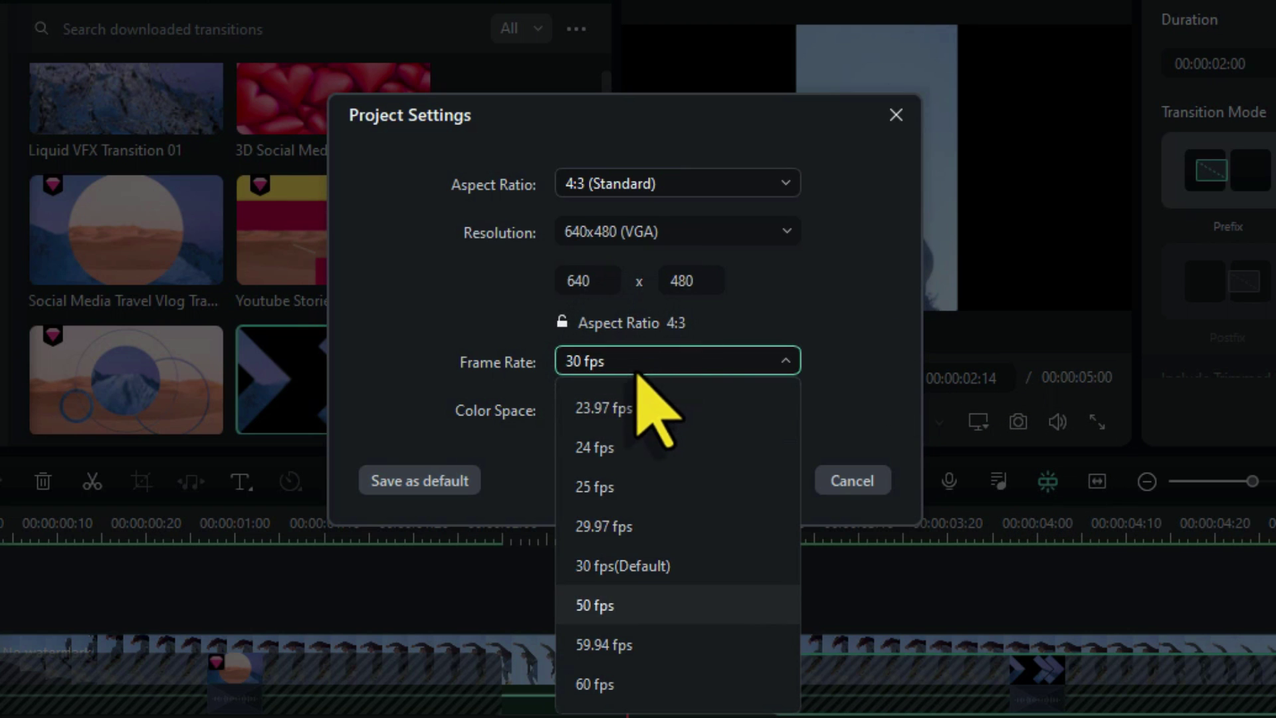
{"action": "left_click", "coordinate": [603, 602]}
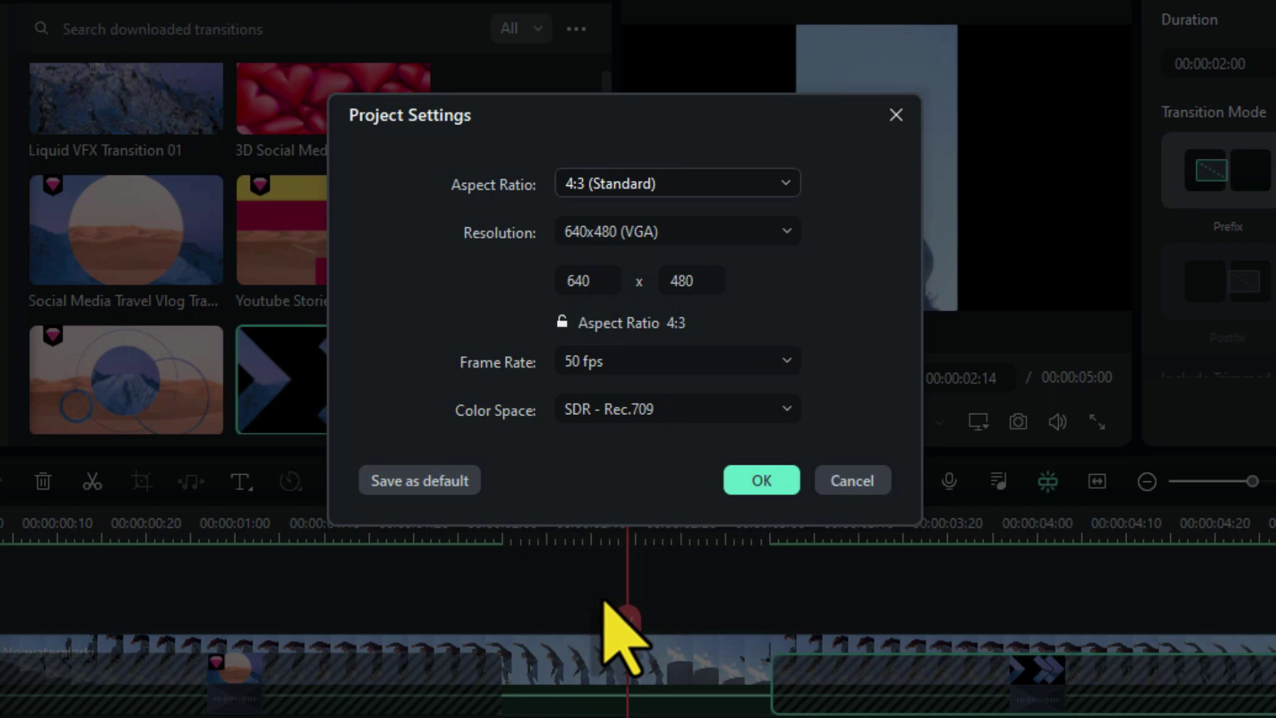
{"action": "left_click", "coordinate": [752, 488]}
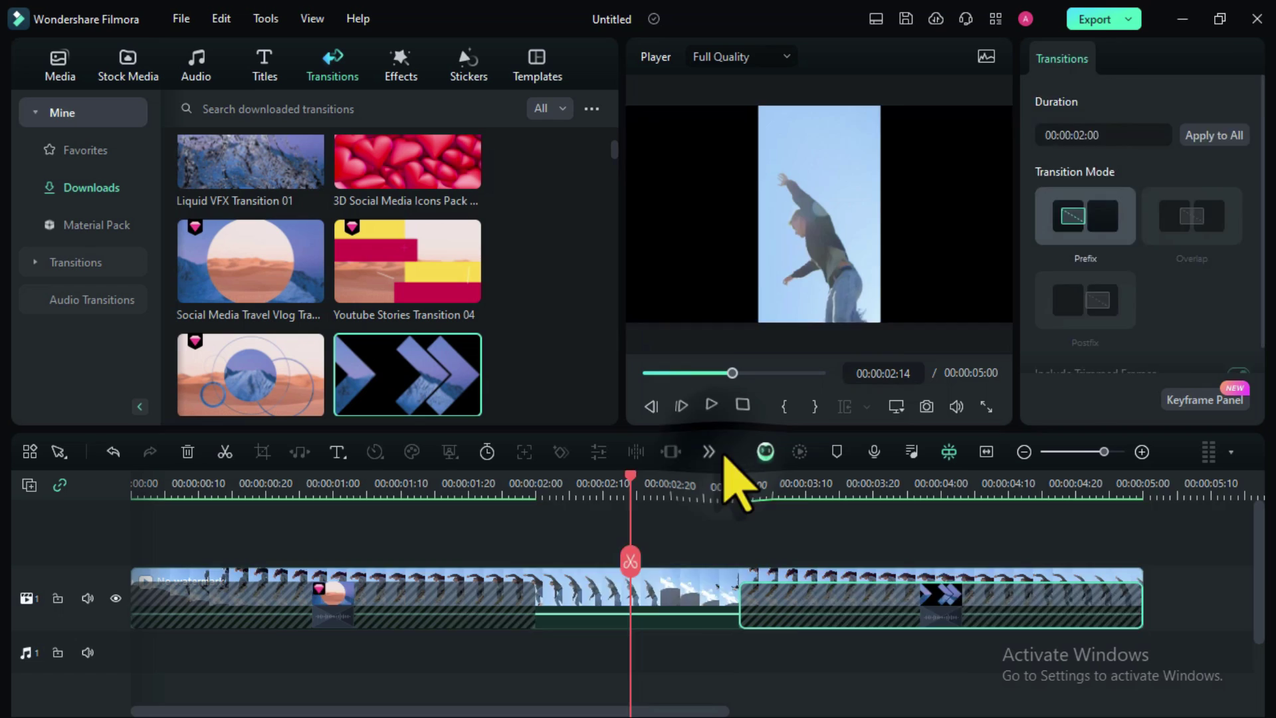
{"action": "left_click_drag", "start_coordinate": [795, 214], "coordinate": [826, 166]}
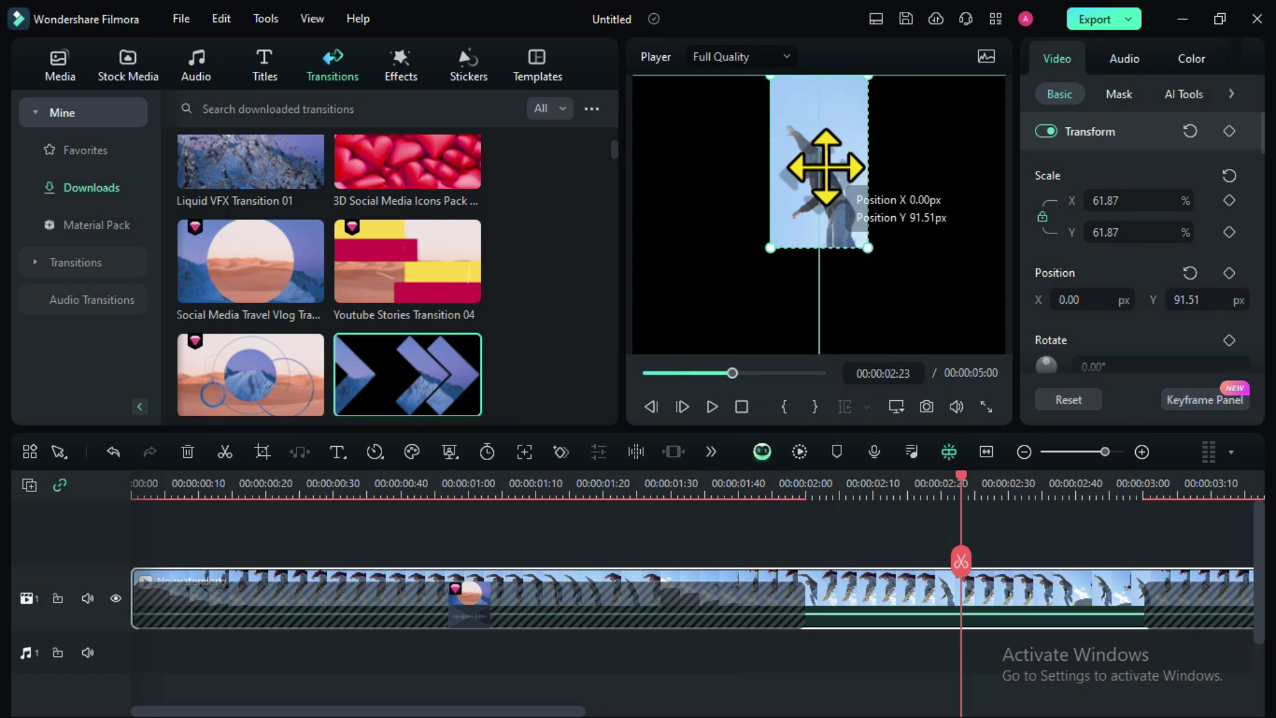
{"action": "left_click_drag", "start_coordinate": [827, 166], "coordinate": [823, 174]}
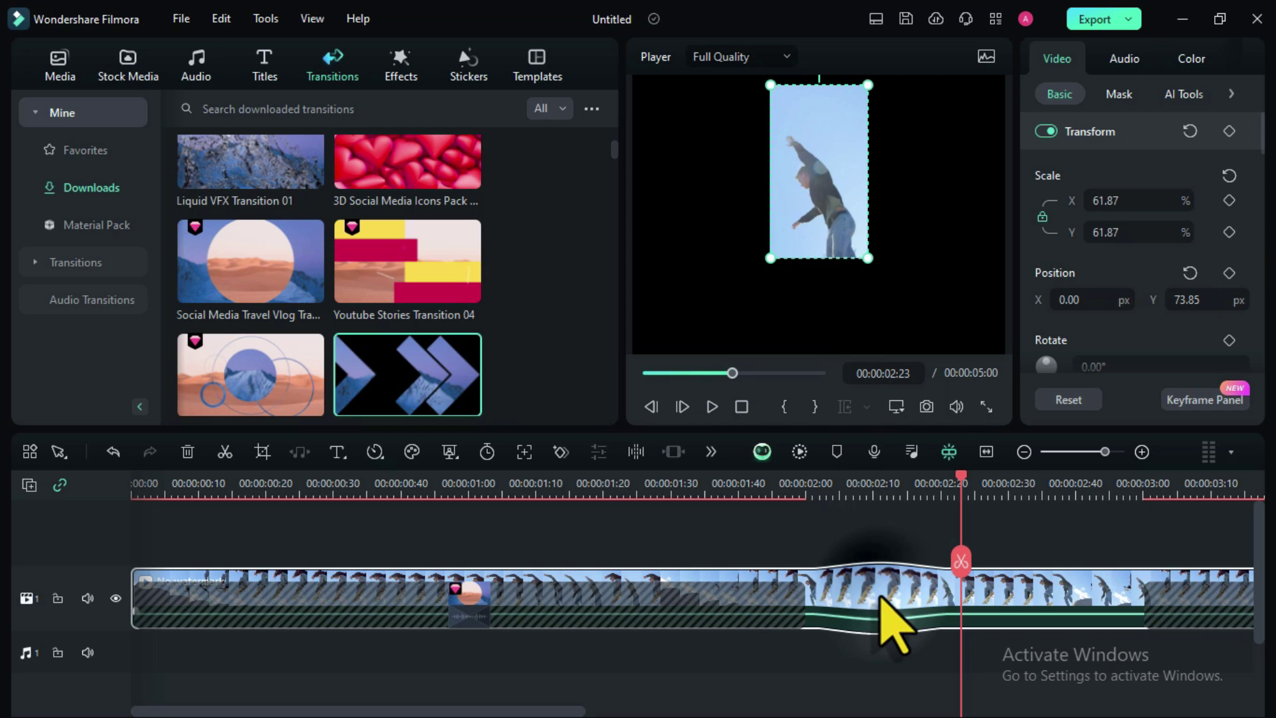
- Delete the old clip, import 'My Video' and add it to the timeline keeping 640 x 480 50fps
{"action": "key", "text": "Delete"}
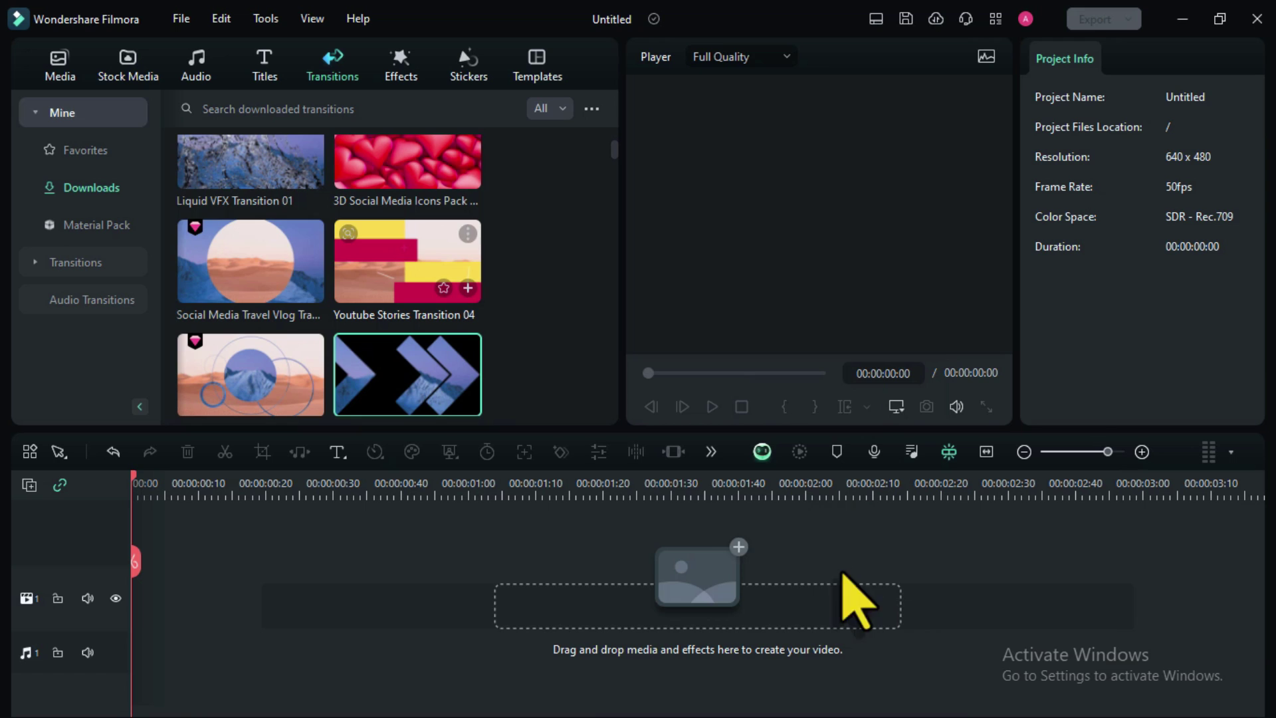
{"action": "left_click", "coordinate": [61, 64]}
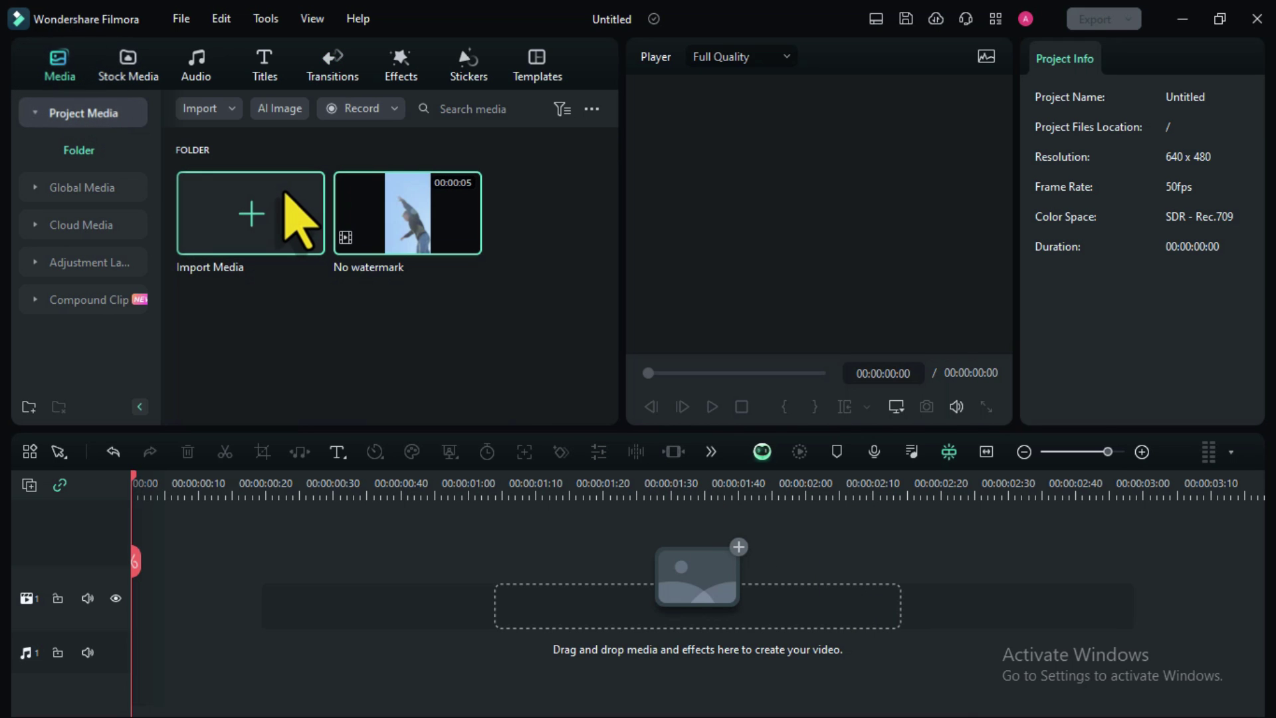
{"action": "left_click", "coordinate": [280, 201]}
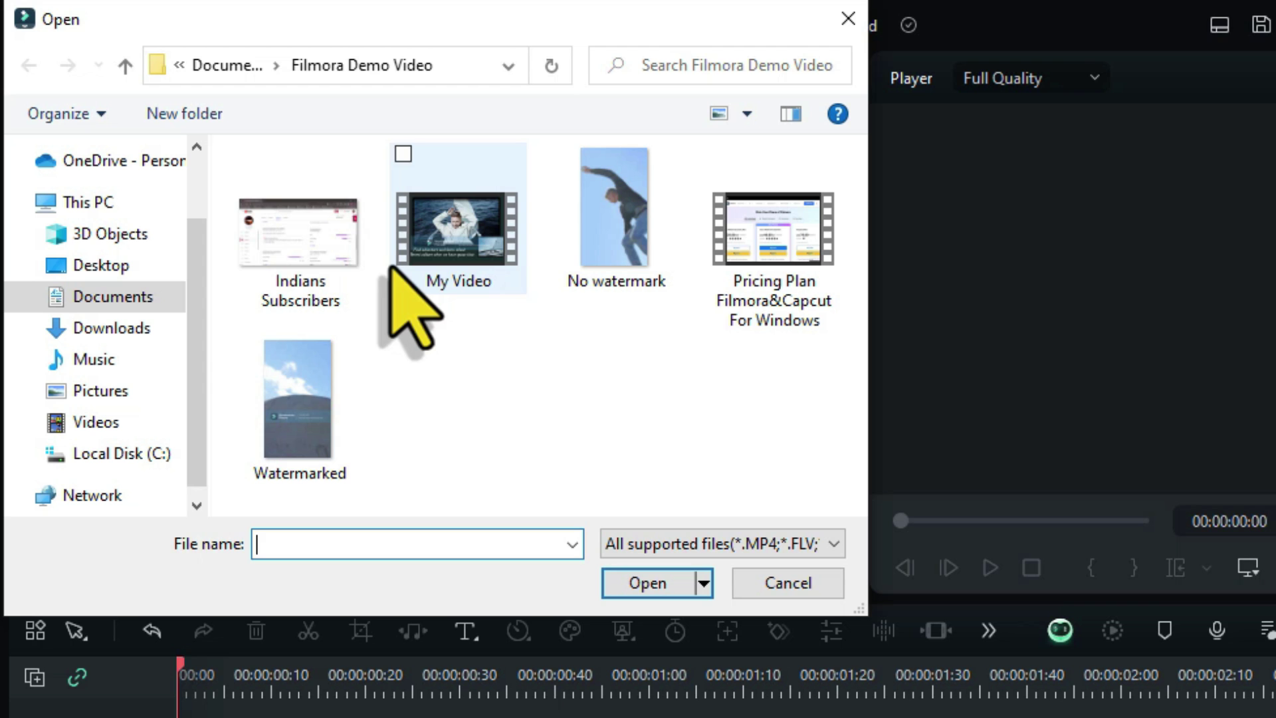
{"action": "left_click", "coordinate": [460, 220]}
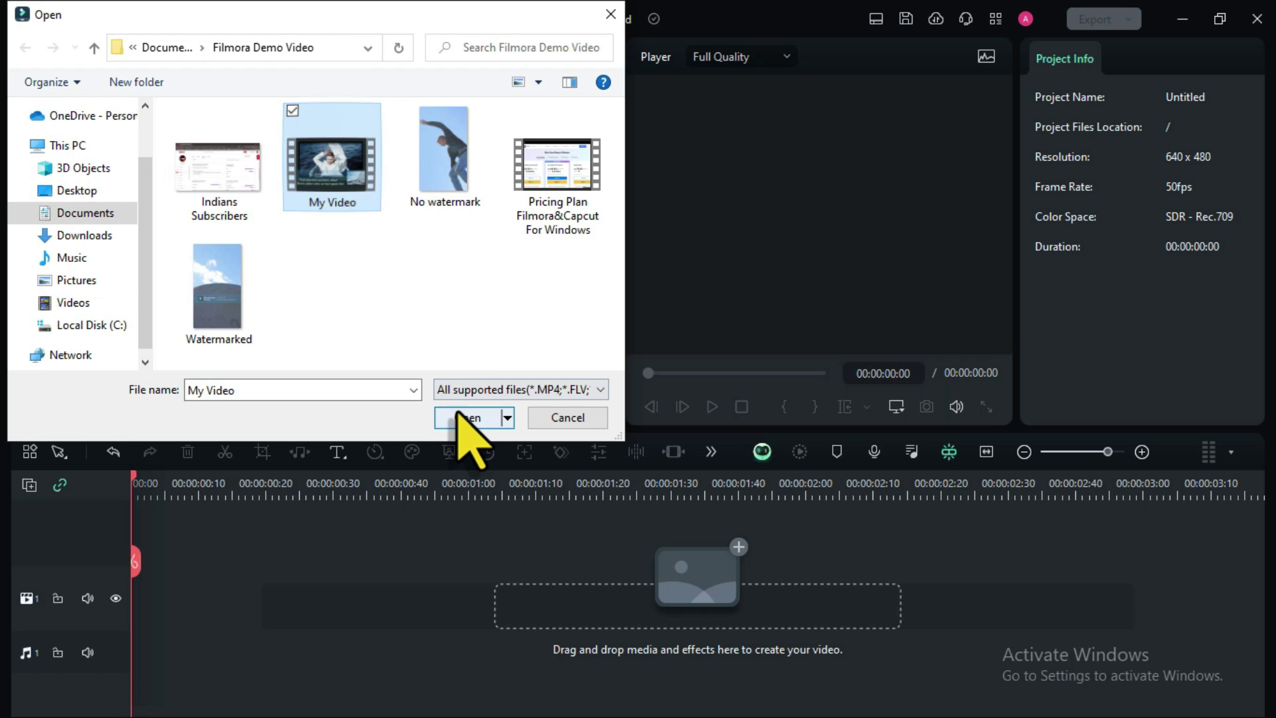
{"action": "left_click", "coordinate": [648, 583]}
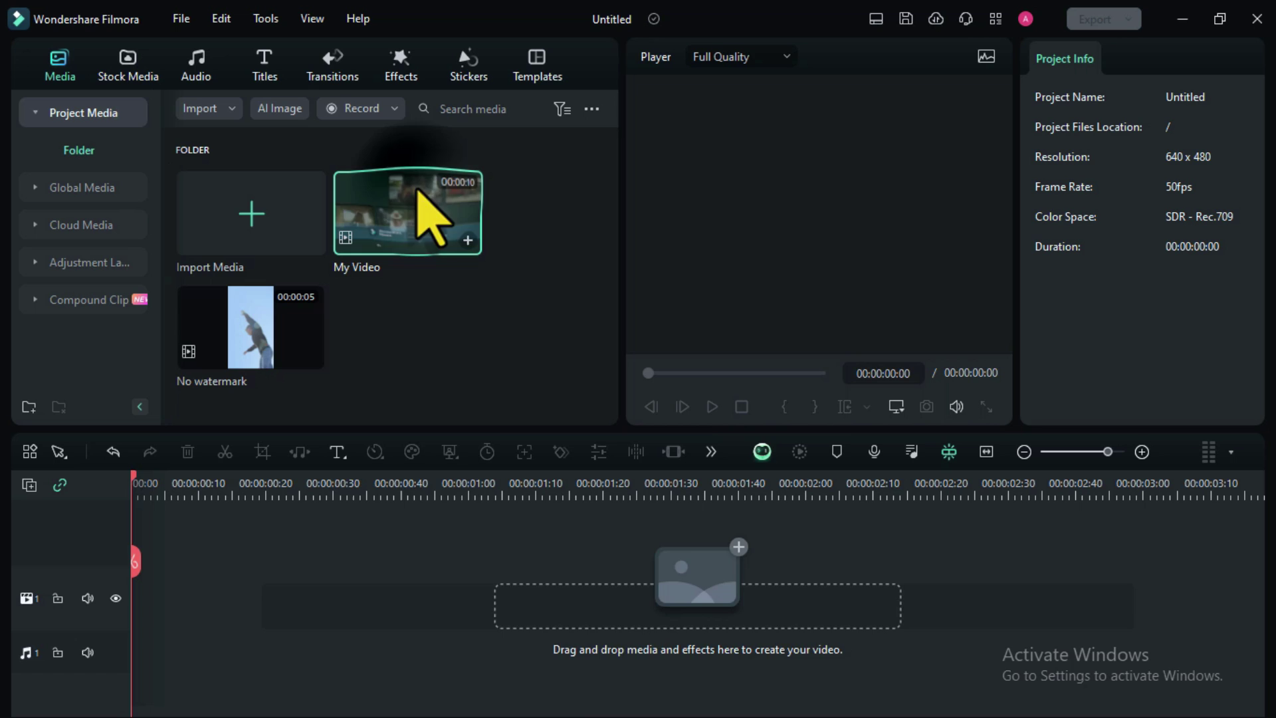
{"action": "left_click_drag", "start_coordinate": [421, 200], "coordinate": [138, 629]}
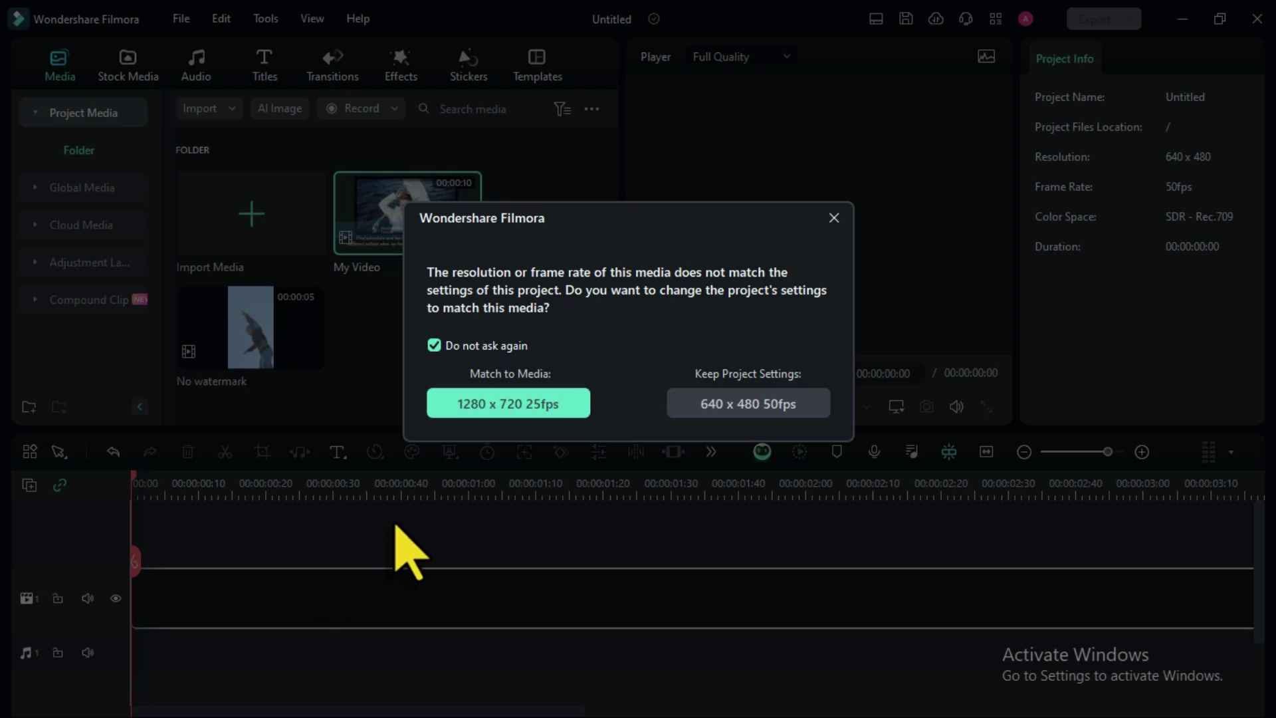
{"action": "left_click", "coordinate": [706, 403]}
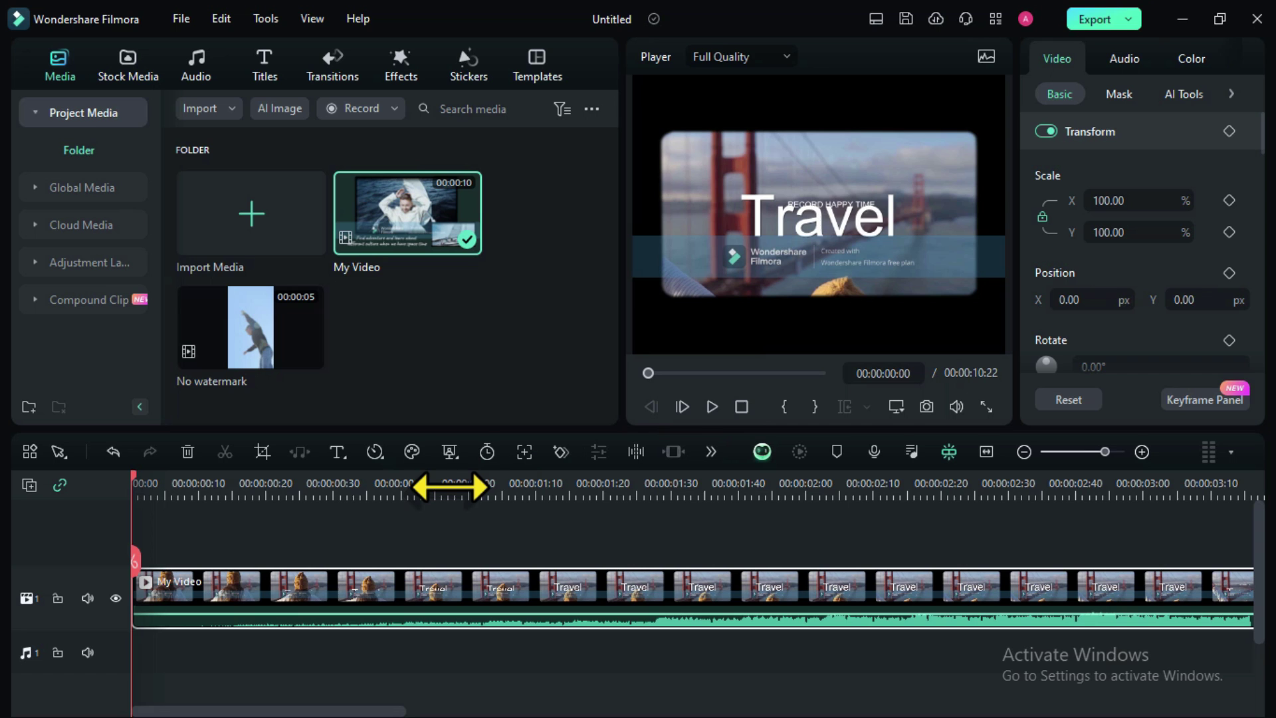
- Move the My Video picture up to Position X -12.03 px, Y 38.53 px
{"action": "left_click_drag", "start_coordinate": [447, 492], "coordinate": [517, 517]}
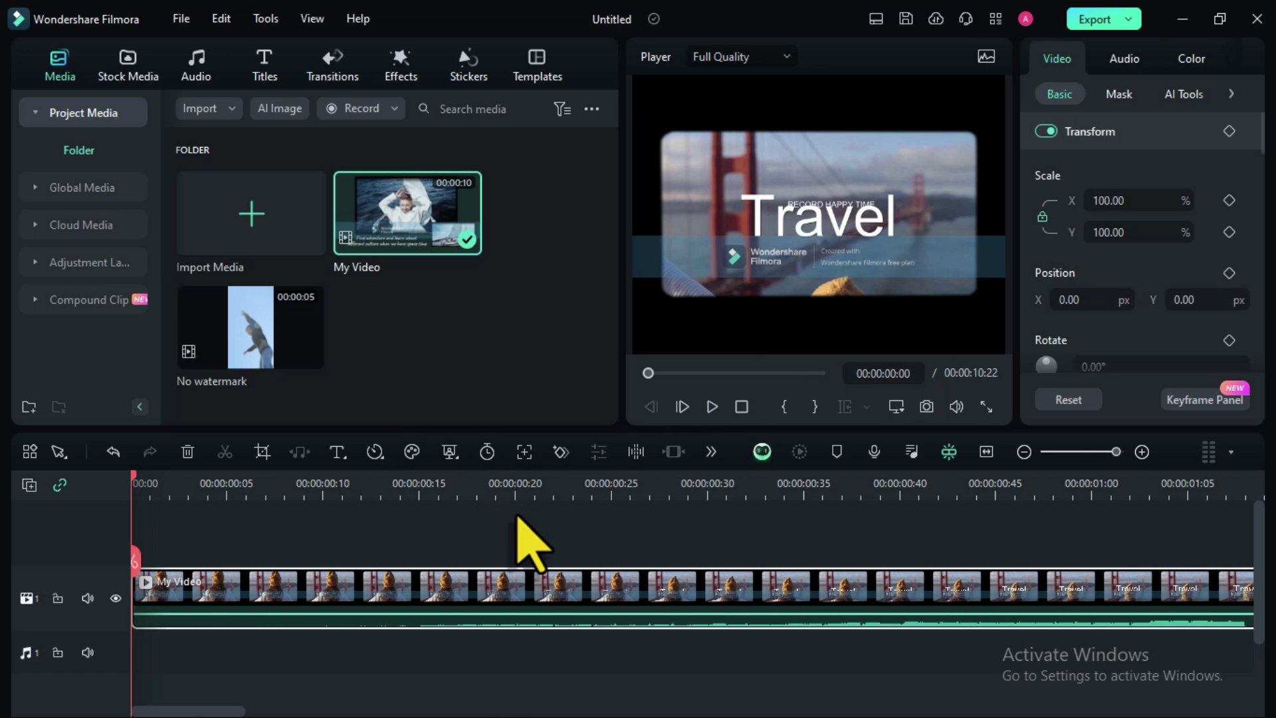
{"action": "left_click", "coordinate": [766, 316]}
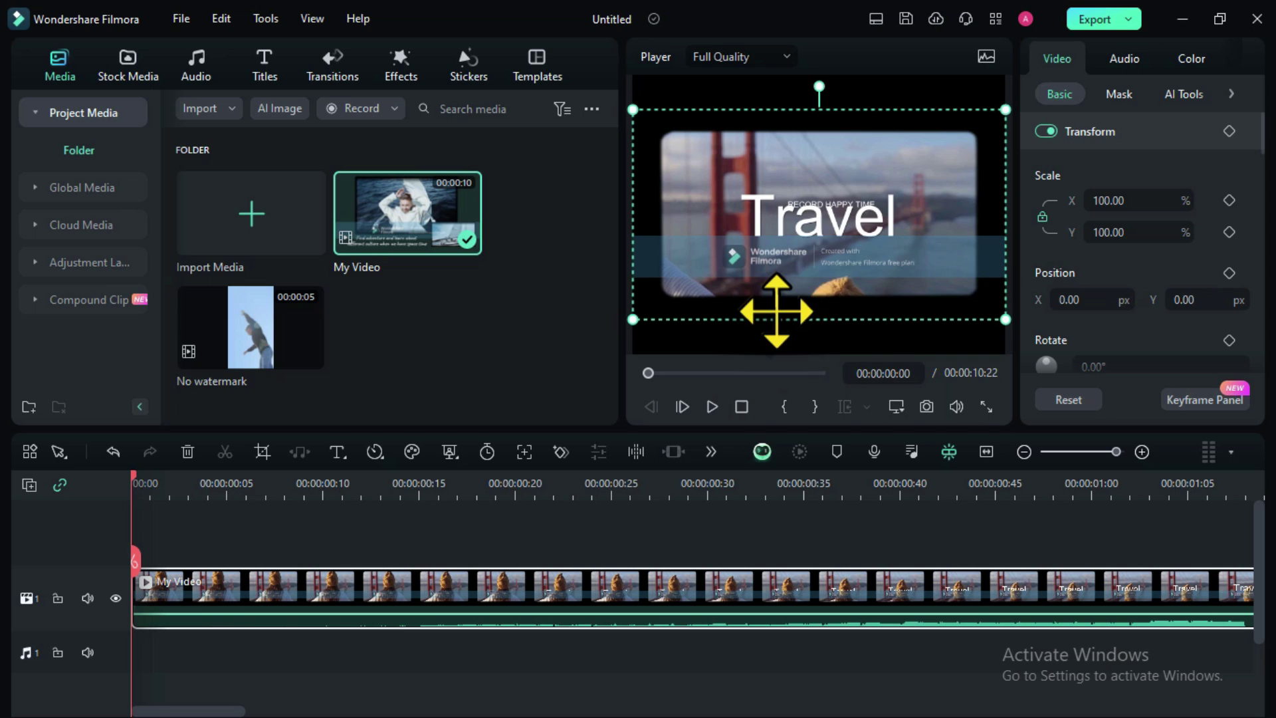
{"action": "left_click_drag", "start_coordinate": [777, 311], "coordinate": [809, 275]}
- Reconfirm the 4:3, 640x480, 50 fps project aspect ratio settings
{"action": "left_click", "coordinate": [898, 406]}
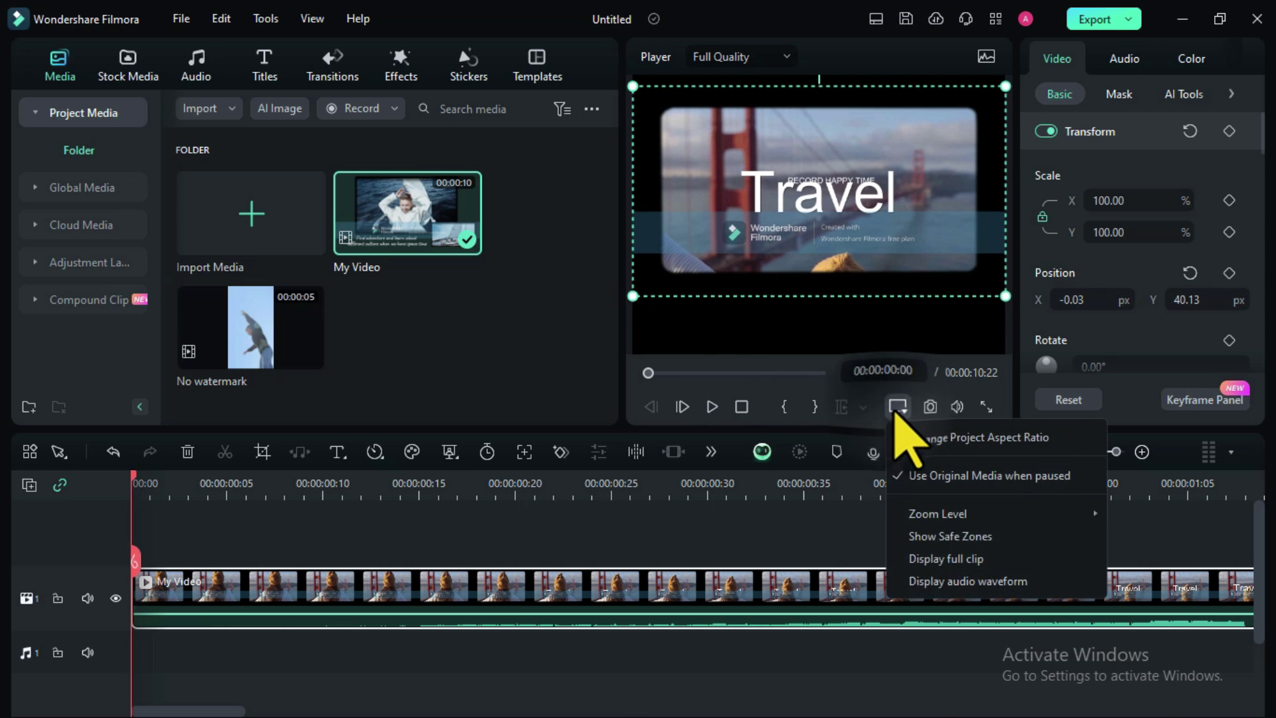
{"action": "left_click", "coordinate": [898, 437]}
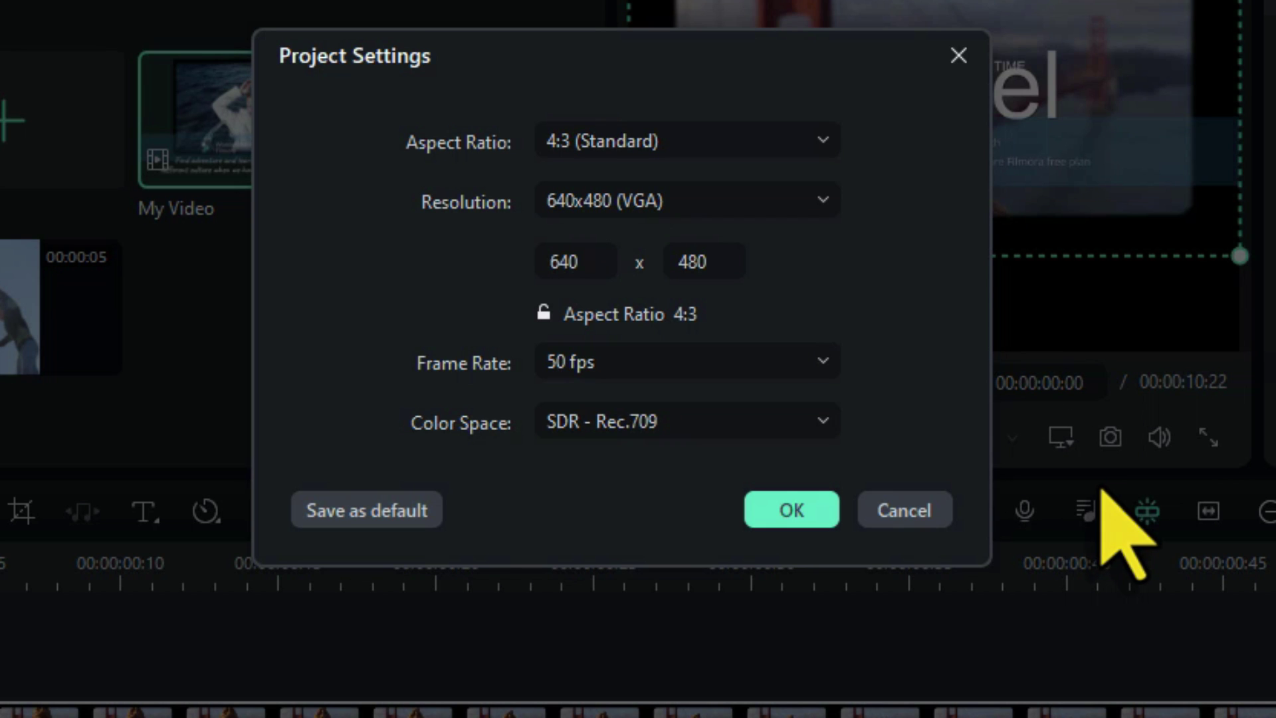
{"action": "left_click", "coordinate": [784, 512]}
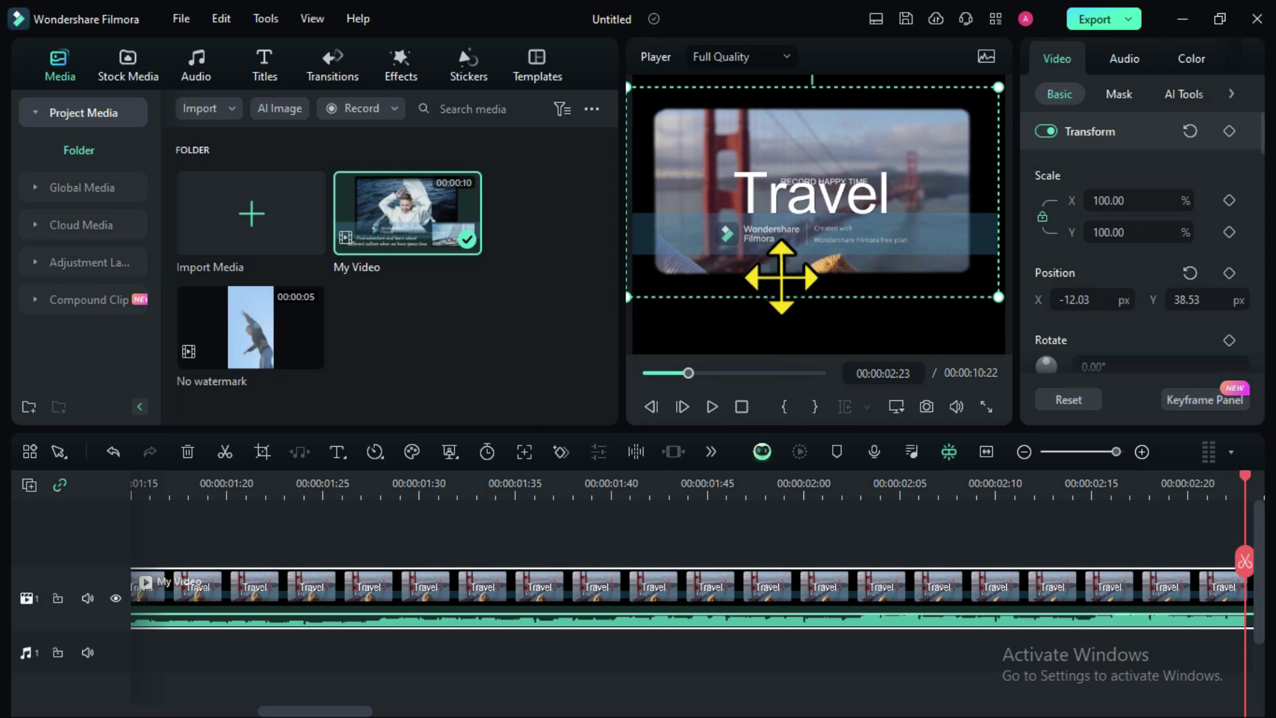
- Move the Travel video up to Position Y 83.48px, then deselect it
{"action": "left_click_drag", "start_coordinate": [782, 277], "coordinate": [789, 248]}
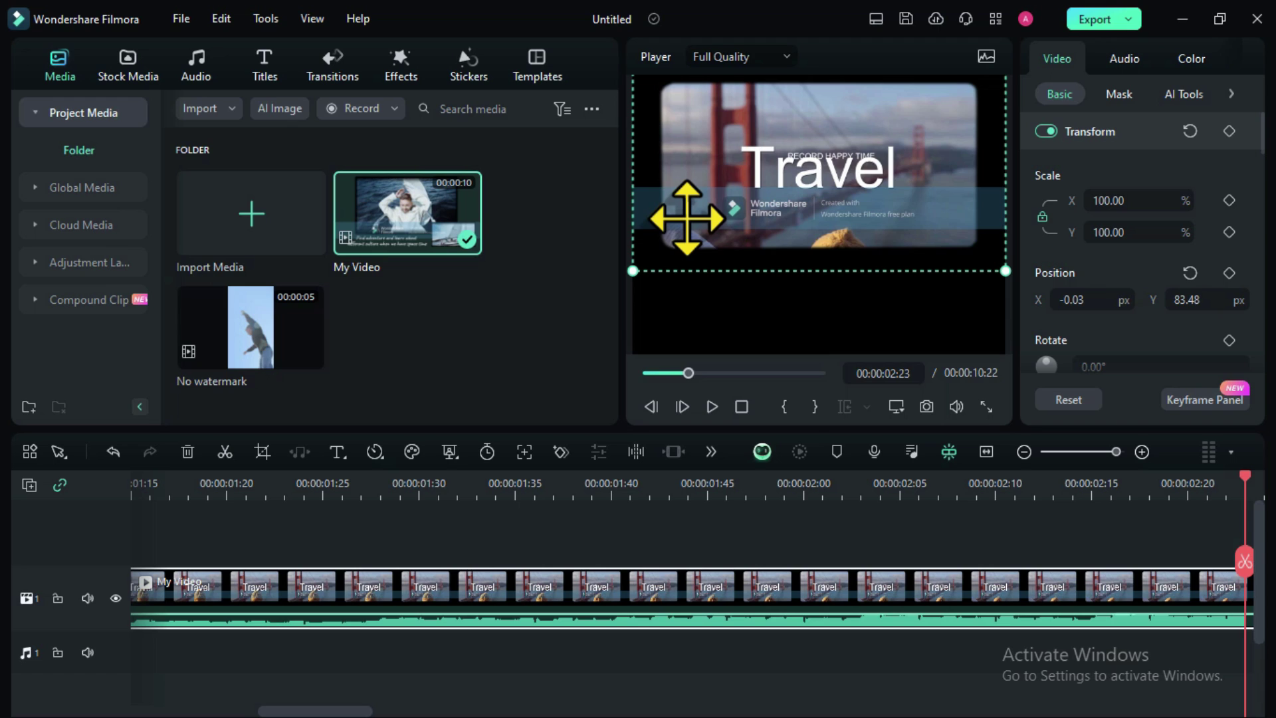
{"action": "left_click", "coordinate": [745, 318]}
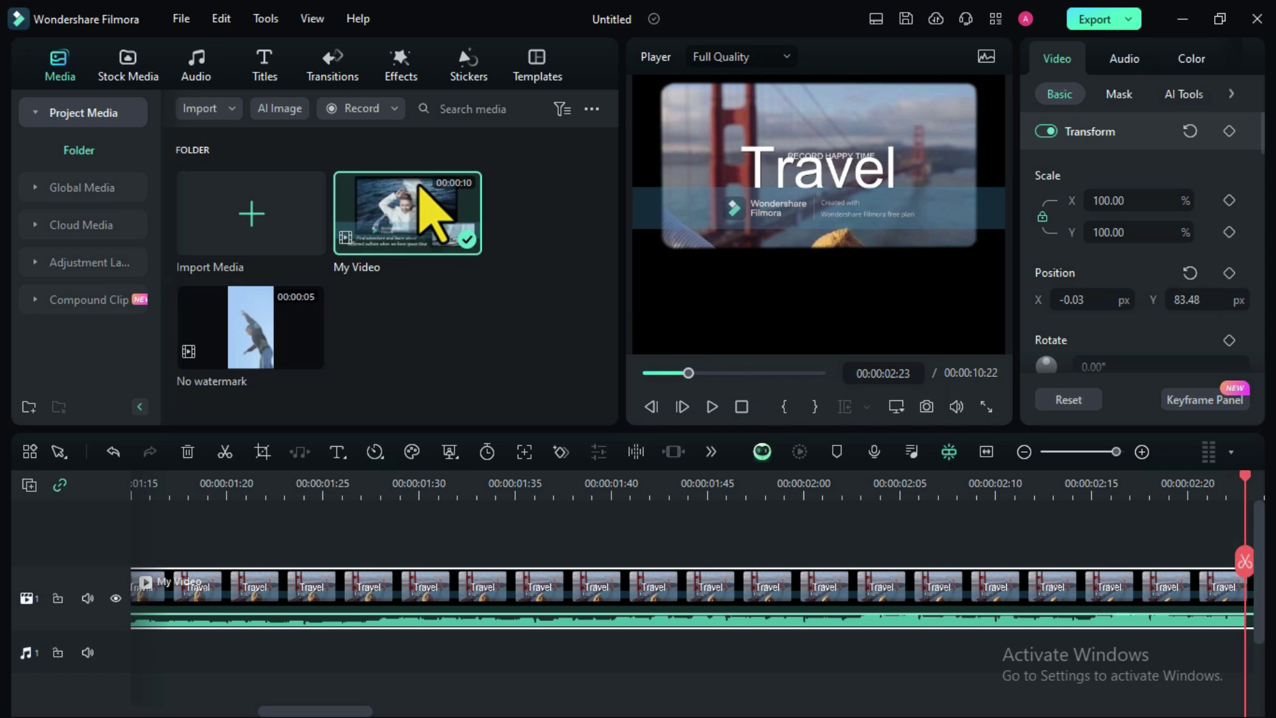
- Add a second My Video copy on a new track and place it below the first
{"action": "left_click_drag", "start_coordinate": [420, 188], "coordinate": [130, 544]}
{"action": "left_click_drag", "start_coordinate": [772, 190], "coordinate": [779, 324]}
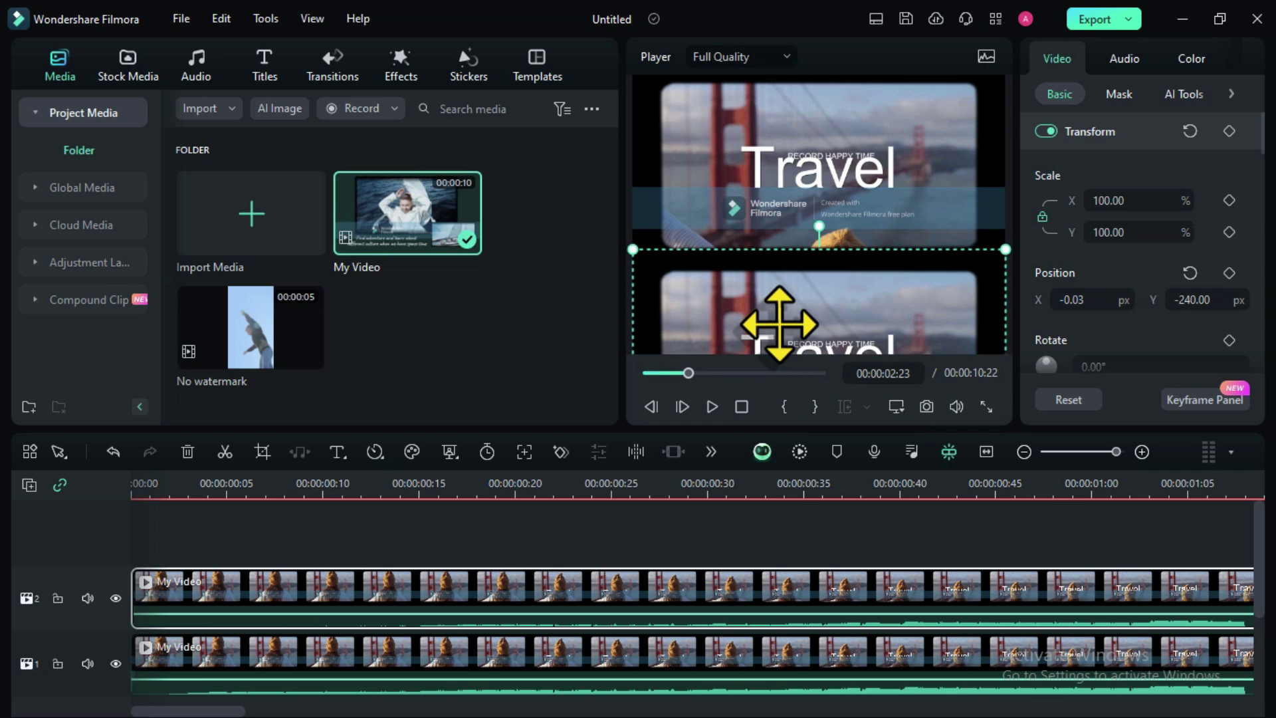
{"action": "left_click", "coordinate": [796, 177]}
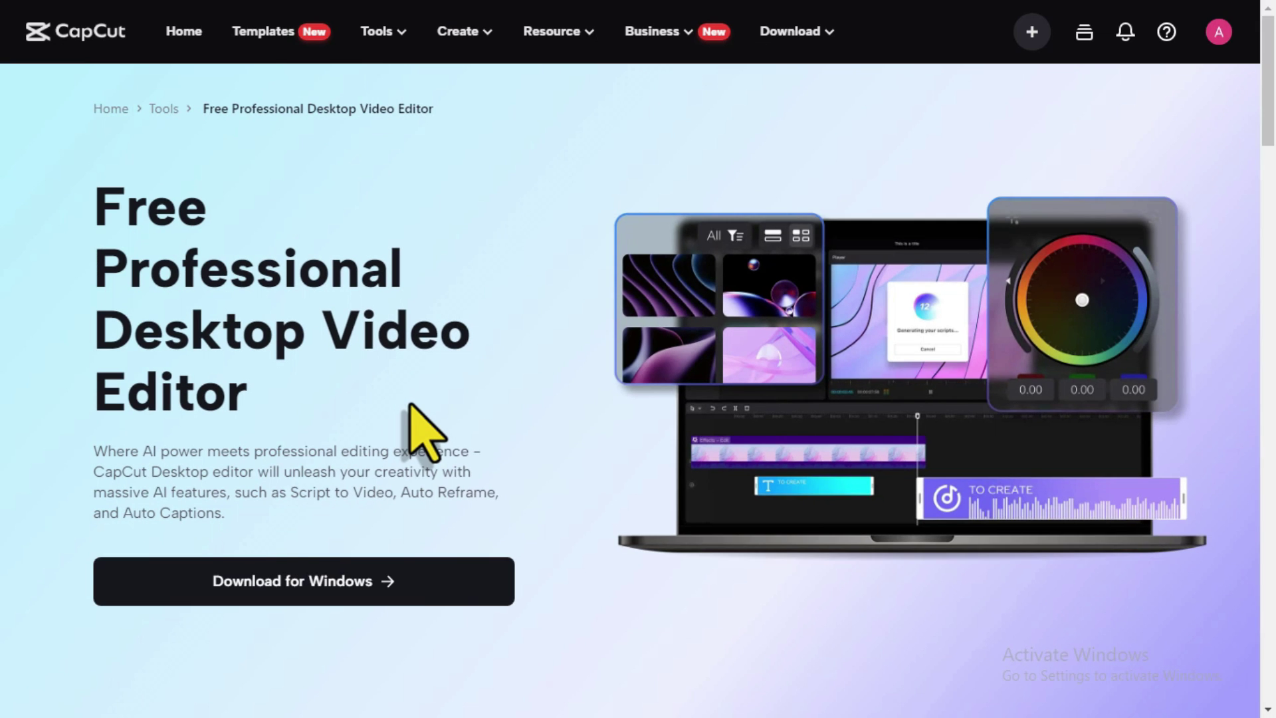
- Scroll through CapCut's free desktop video editor download page
{"action": "scroll", "coordinate": [383, 410], "scroll_direction": "down", "scroll_amount": 3}
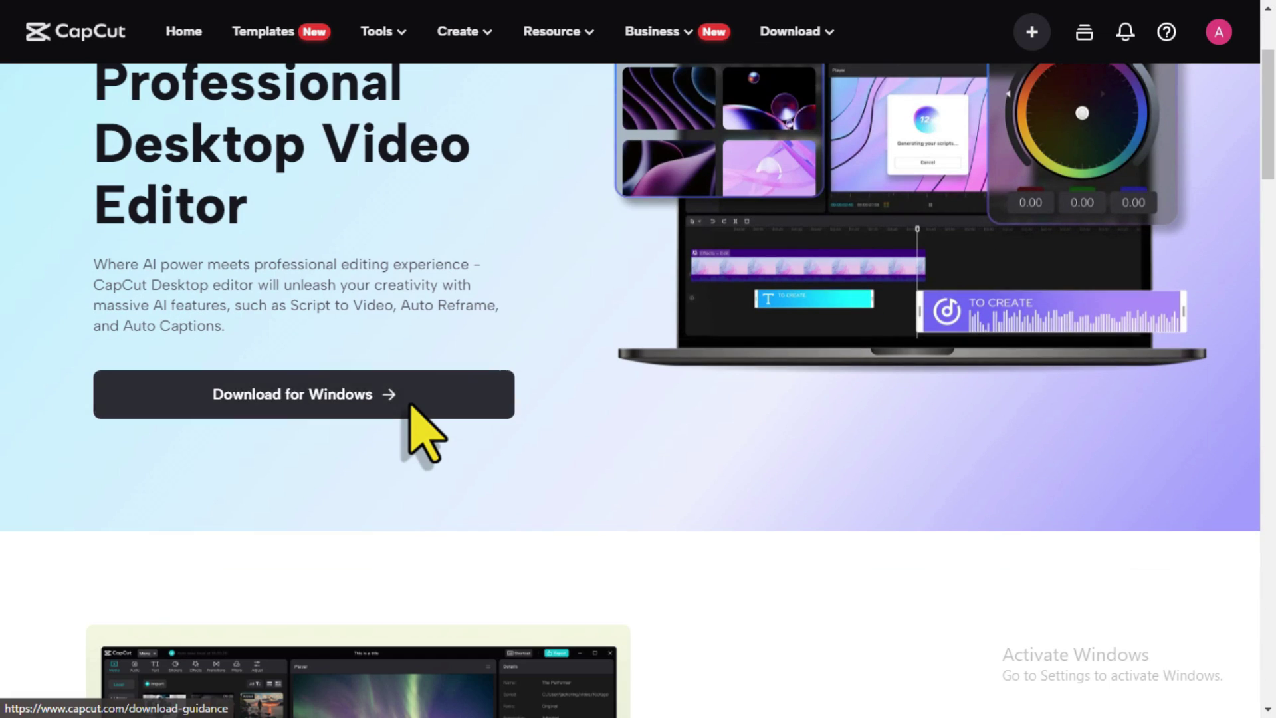
{"action": "scroll", "coordinate": [410, 404], "scroll_direction": "down", "scroll_amount": 3}
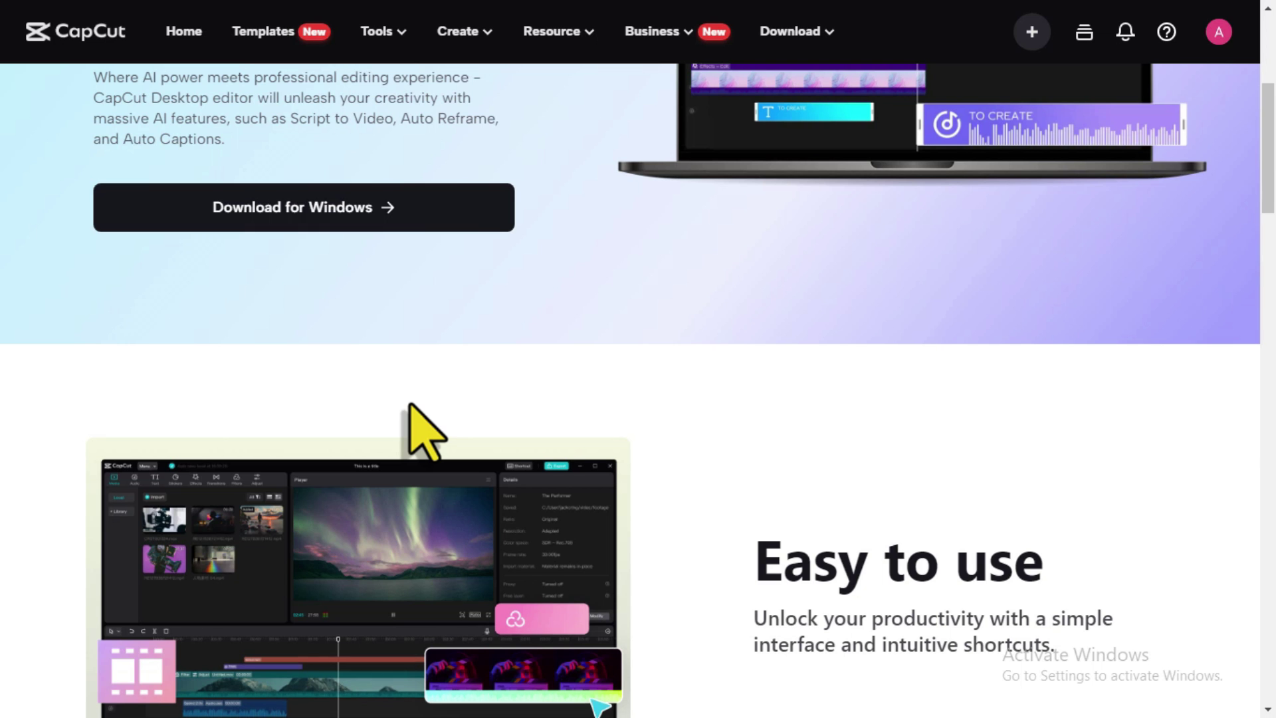
{"action": "scroll", "coordinate": [410, 404], "scroll_direction": "up", "scroll_amount": 6}
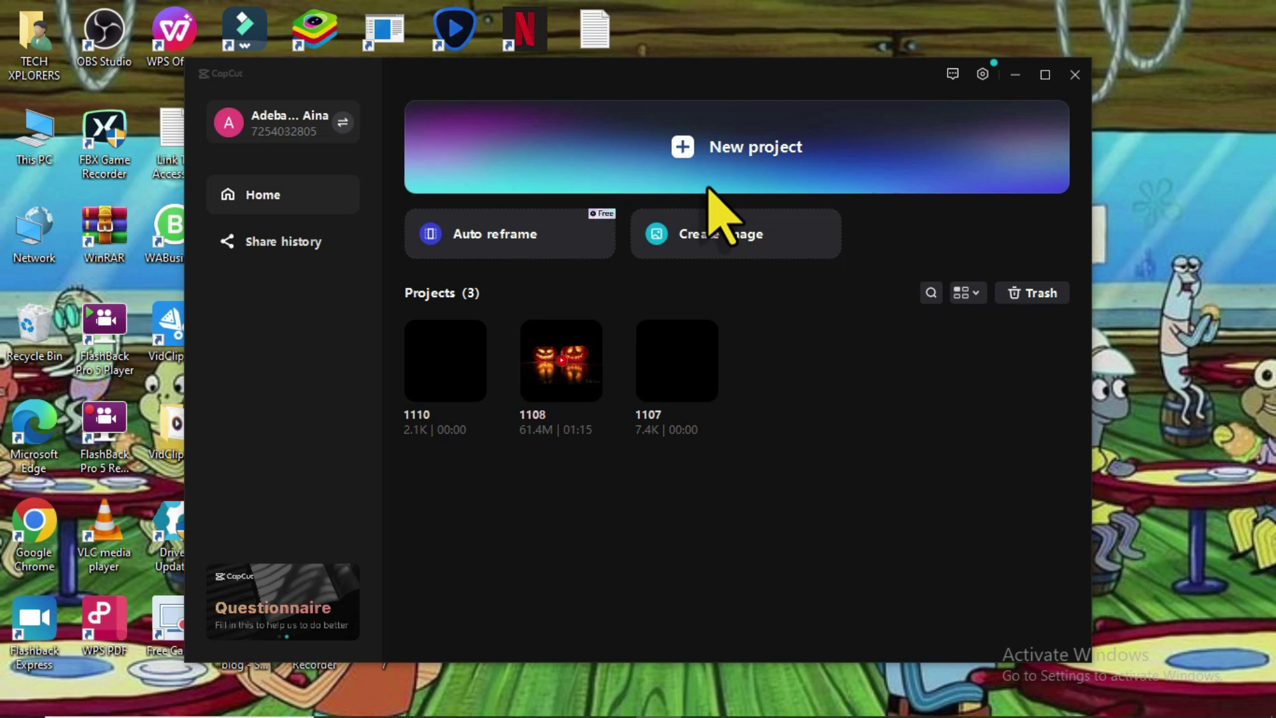
- Start a new CapCut project, import My Video.mp4 and drop it onto the timeline
{"action": "left_click", "coordinate": [706, 168]}
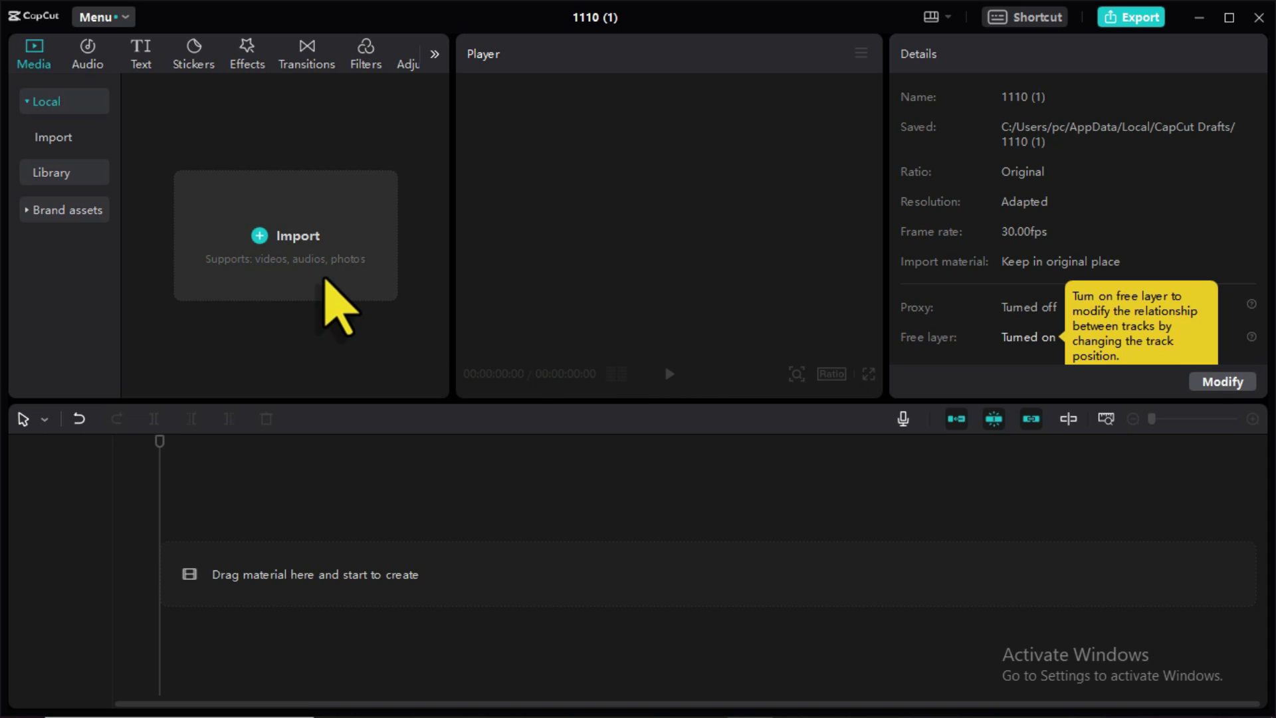
{"action": "left_click", "coordinate": [324, 279]}
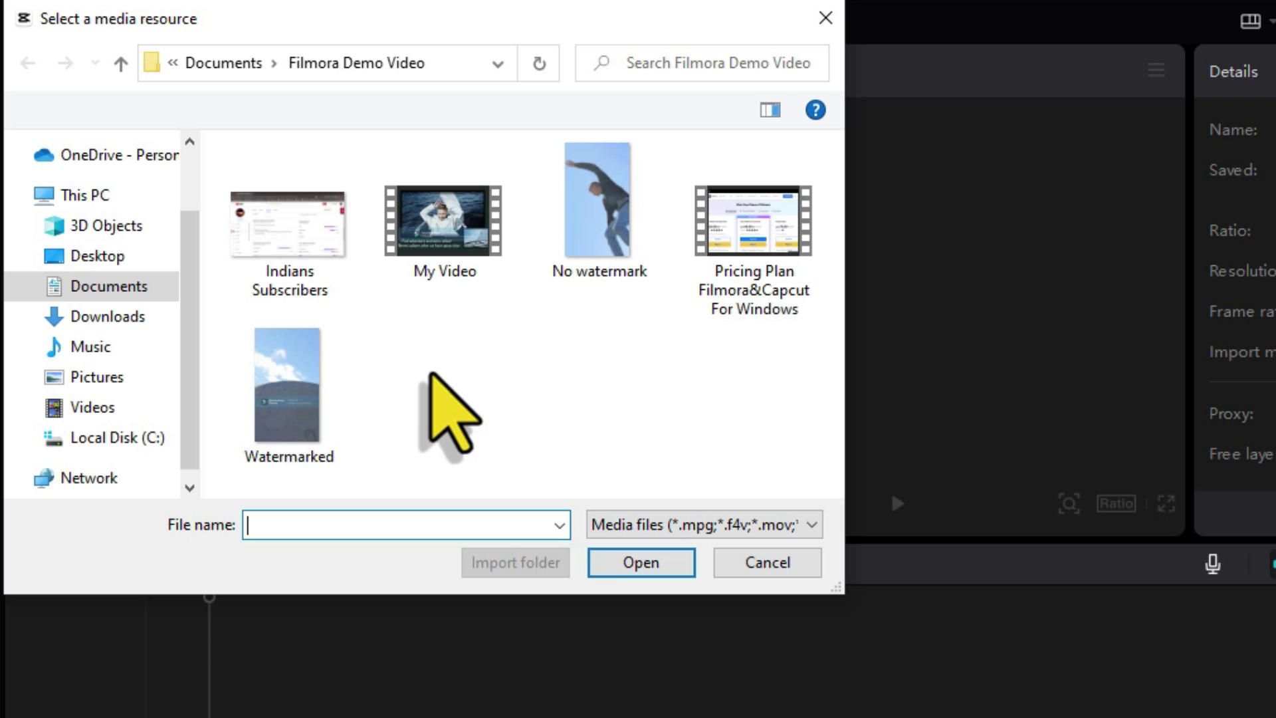
{"action": "left_click", "coordinate": [380, 220]}
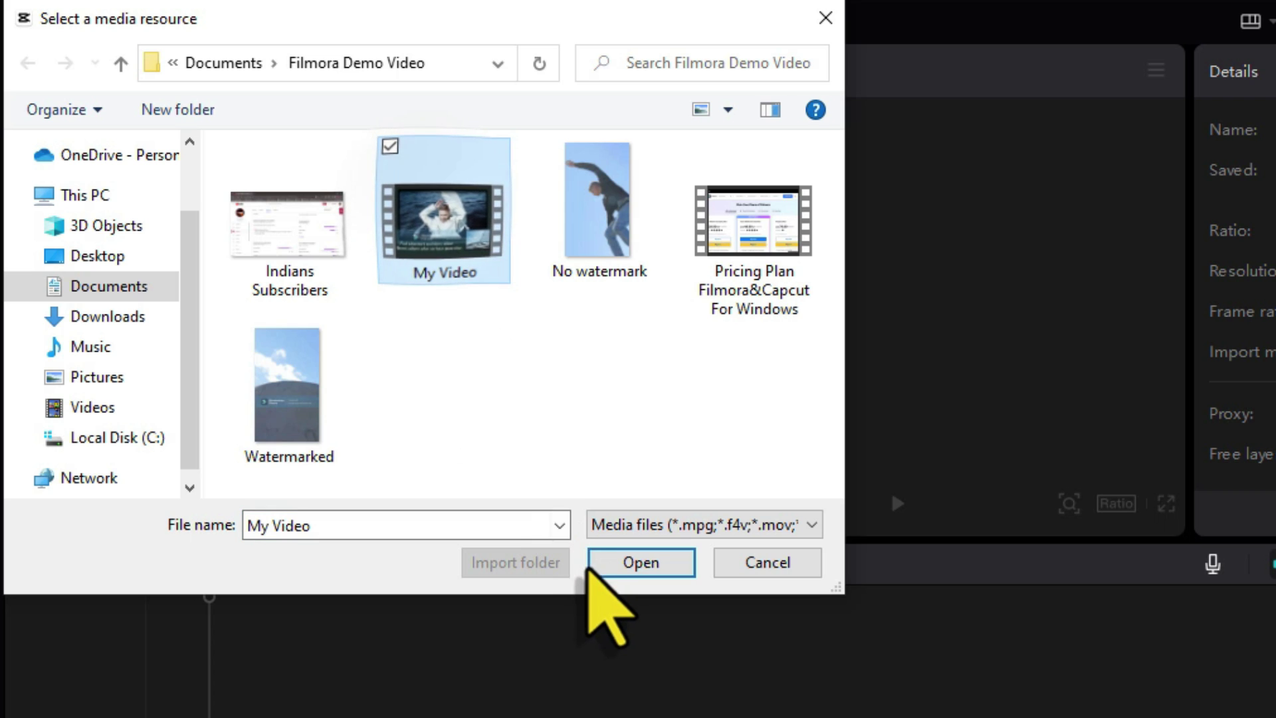
{"action": "left_click", "coordinate": [592, 563]}
{"action": "left_click_drag", "start_coordinate": [199, 214], "coordinate": [159, 575]}
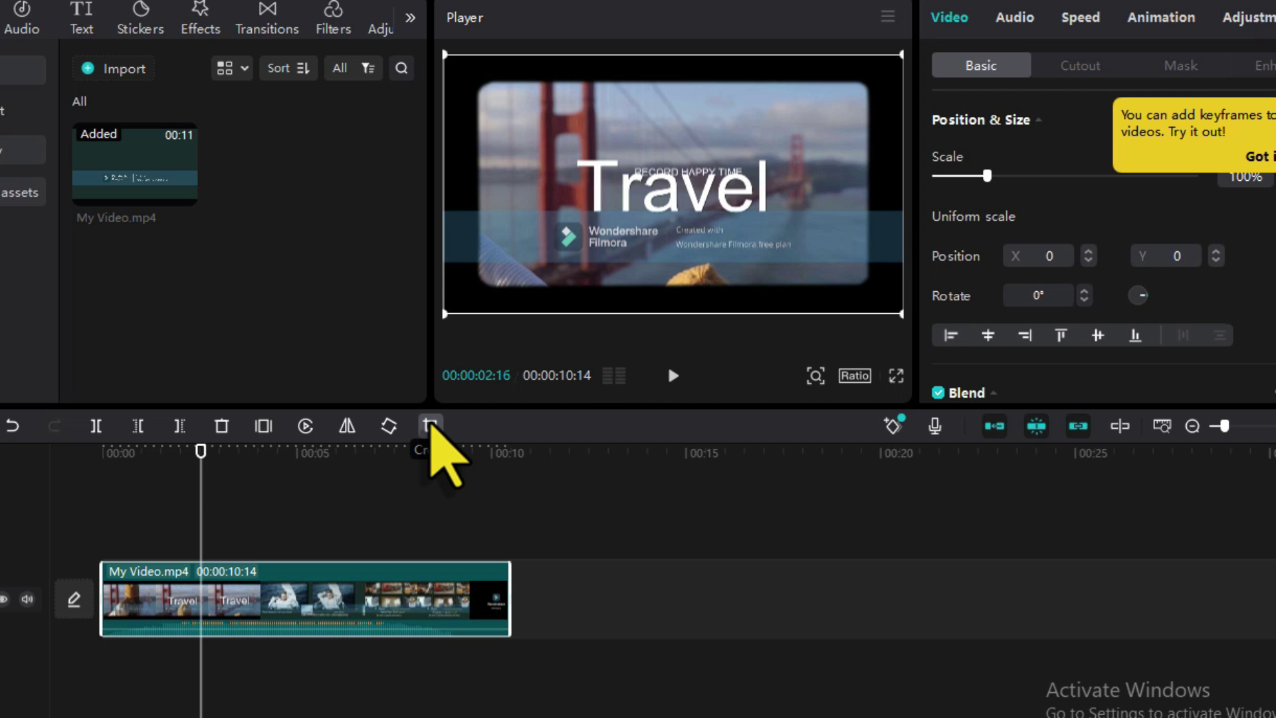
- Crop the clip's bottom edge up above the Filmora watermark bar and confirm
{"action": "left_click", "coordinate": [431, 425]}
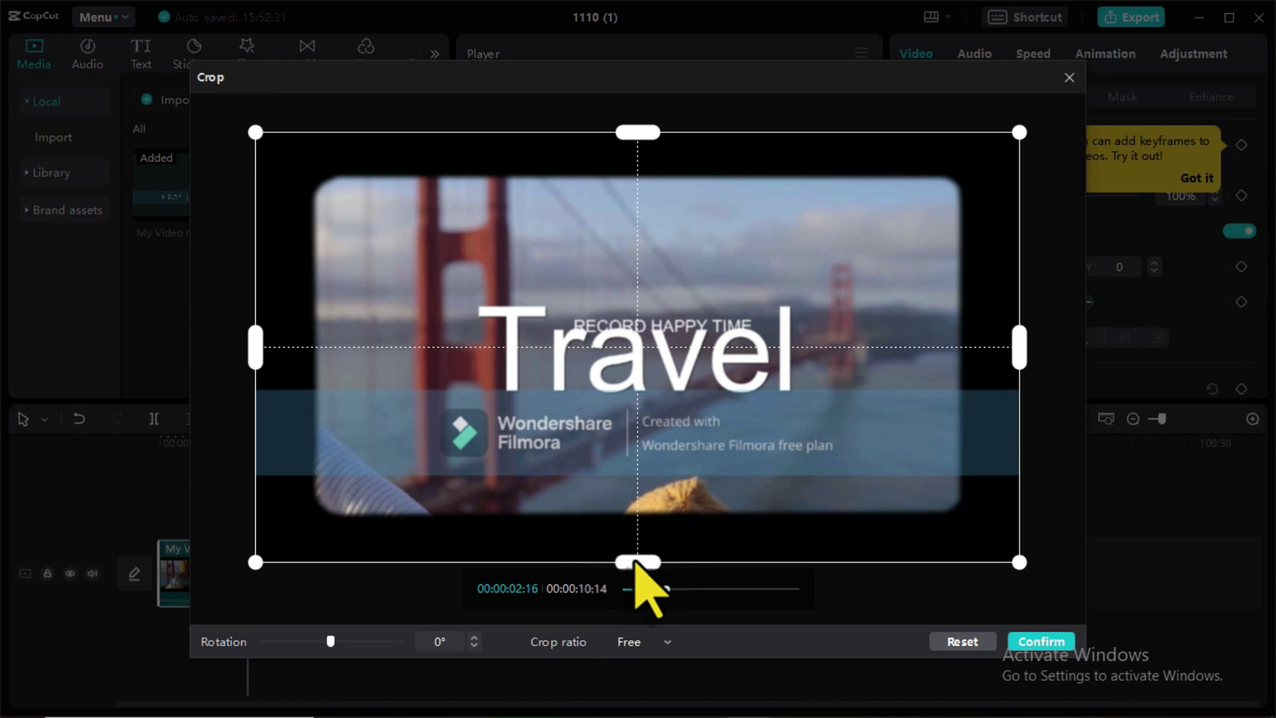
{"action": "left_click_drag", "start_coordinate": [635, 562], "coordinate": [645, 403]}
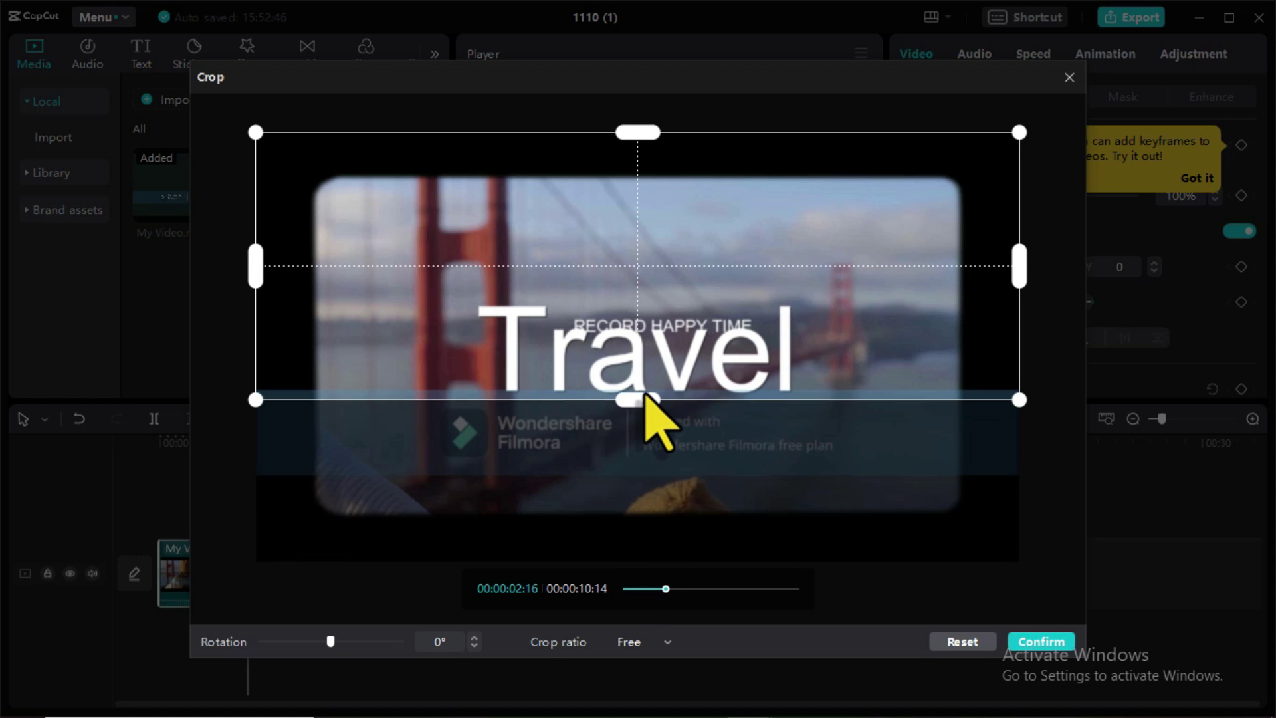
{"action": "left_click_drag", "start_coordinate": [644, 397], "coordinate": [643, 389]}
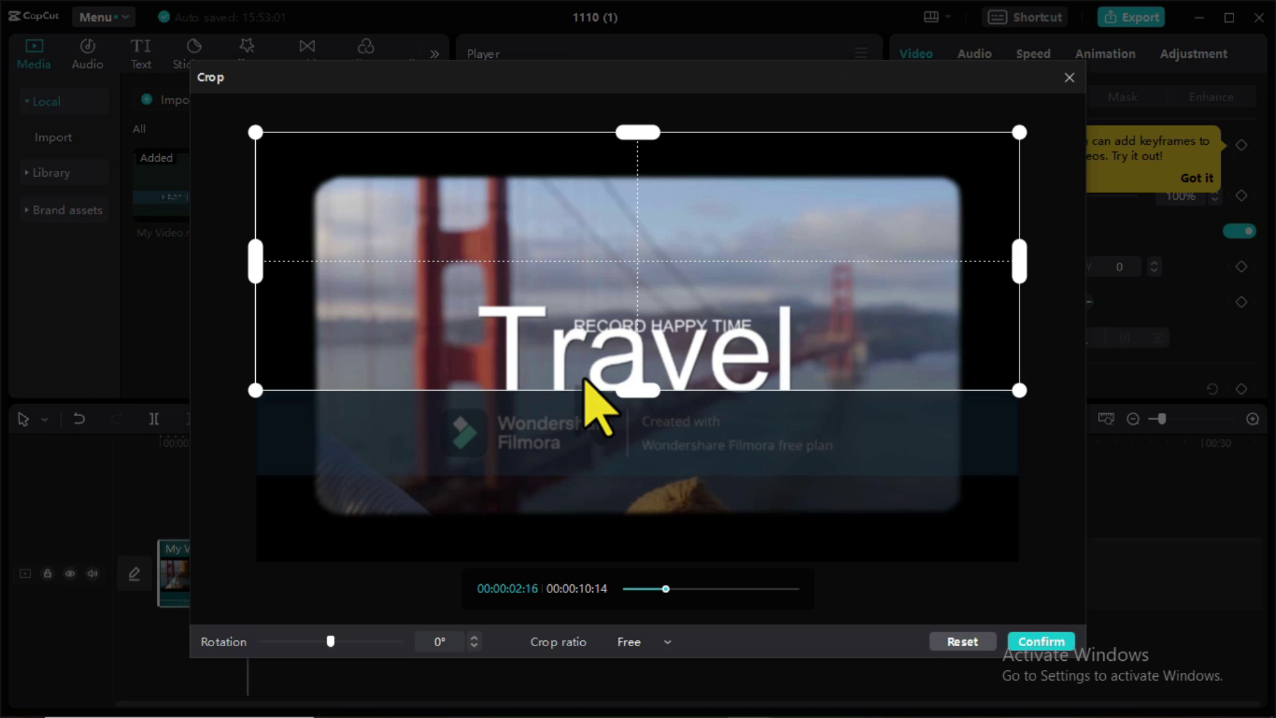
{"action": "left_click", "coordinate": [1043, 642]}
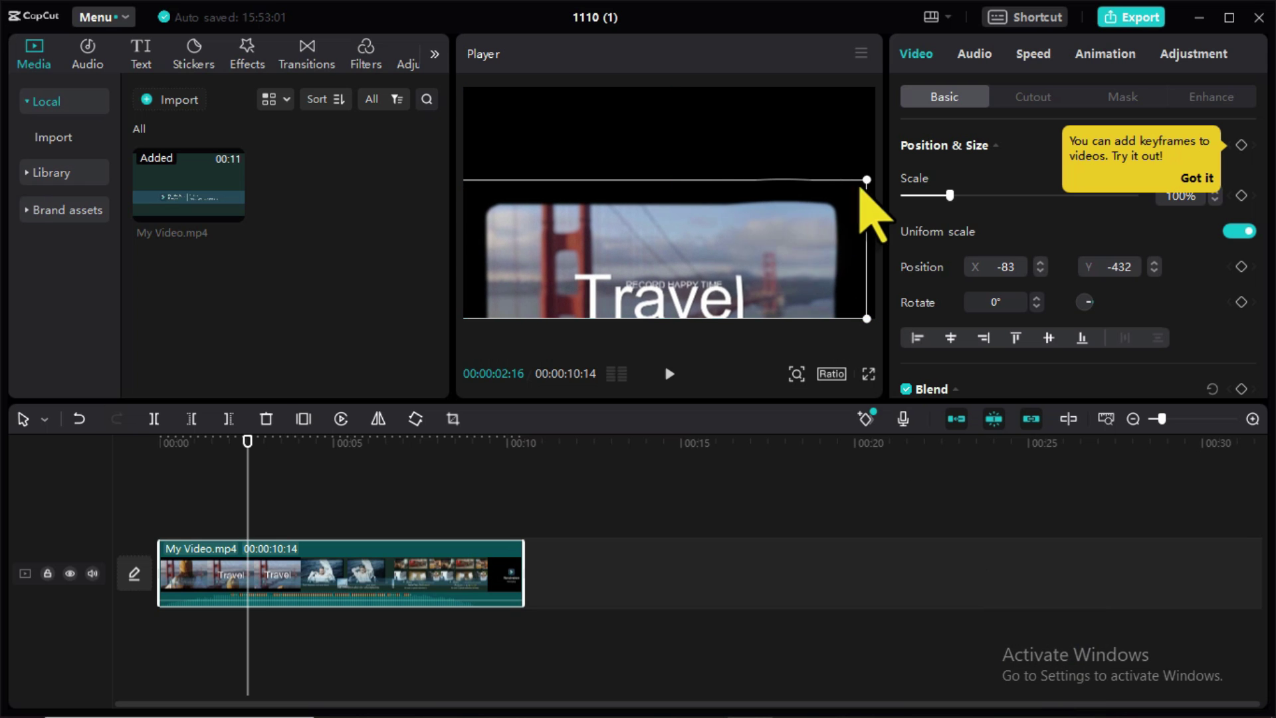
- Scale the cropped clip to 222% to fill the frame and bring up the export dialog
{"action": "left_click_drag", "start_coordinate": [867, 180], "coordinate": [1060, 627]}
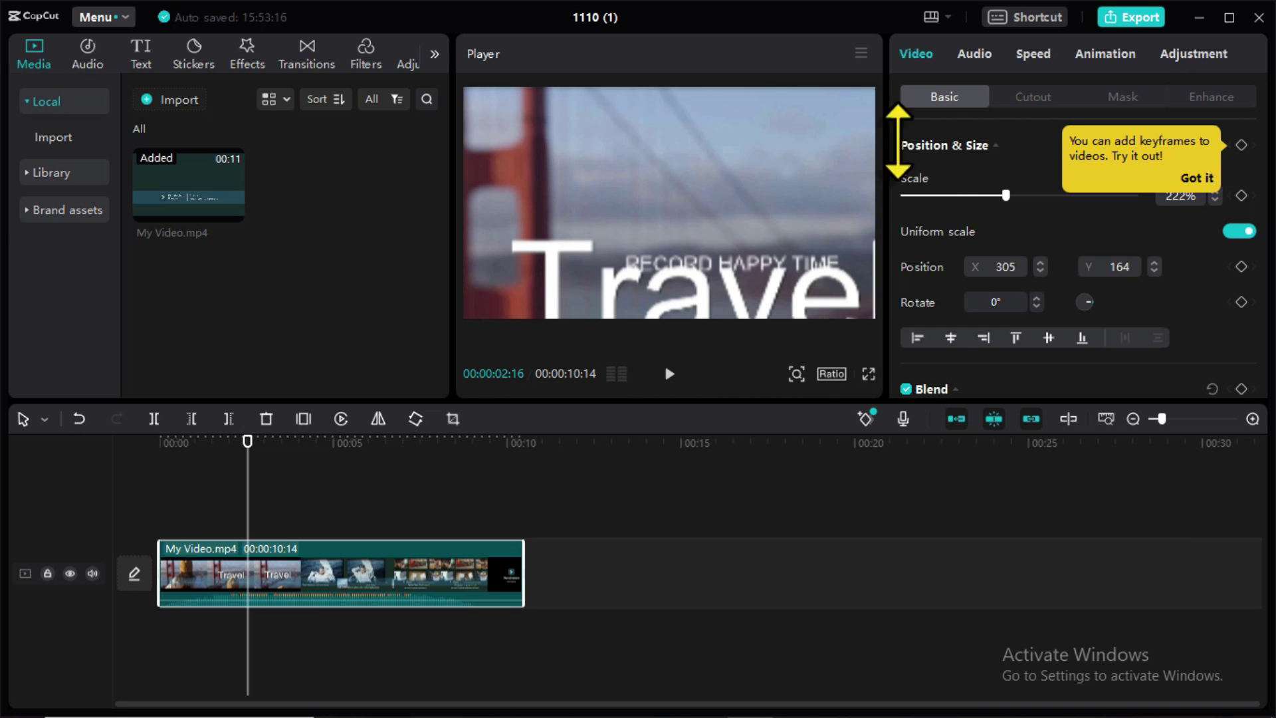
{"action": "left_click", "coordinate": [1141, 20]}
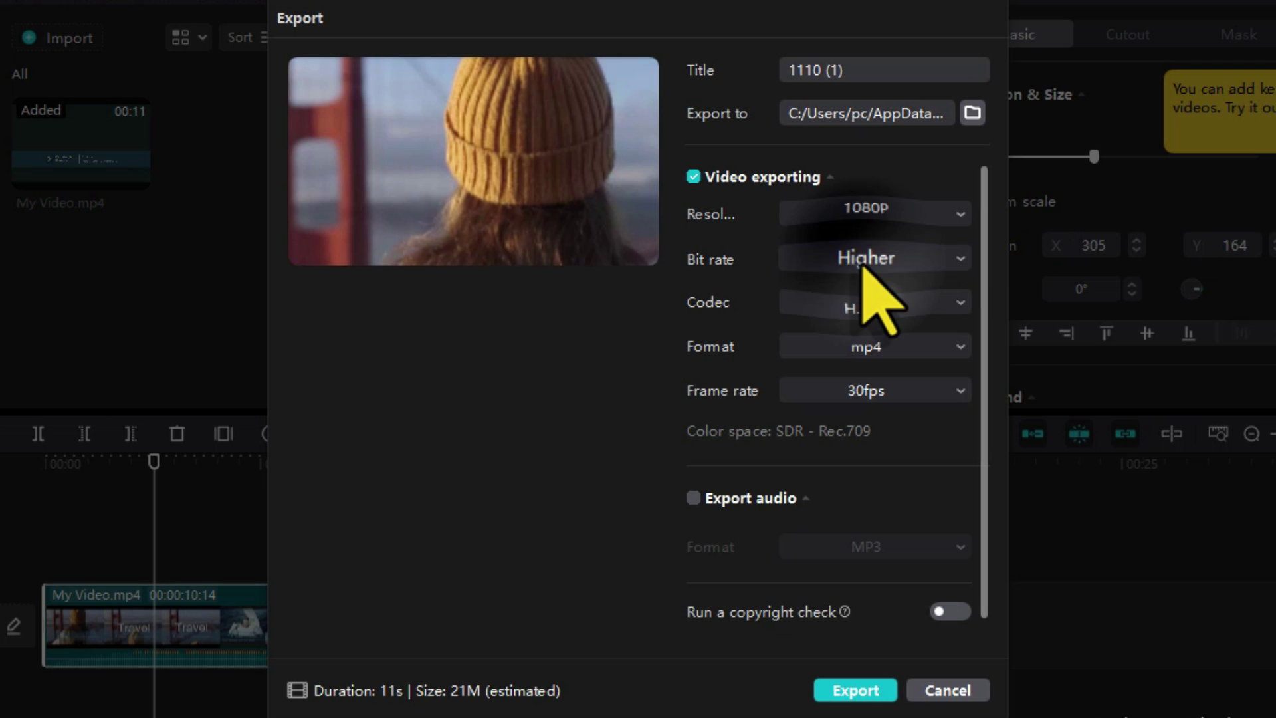
- Keep the export at Higher bit rate and 1080P resolution
{"action": "left_click", "coordinate": [862, 265]}
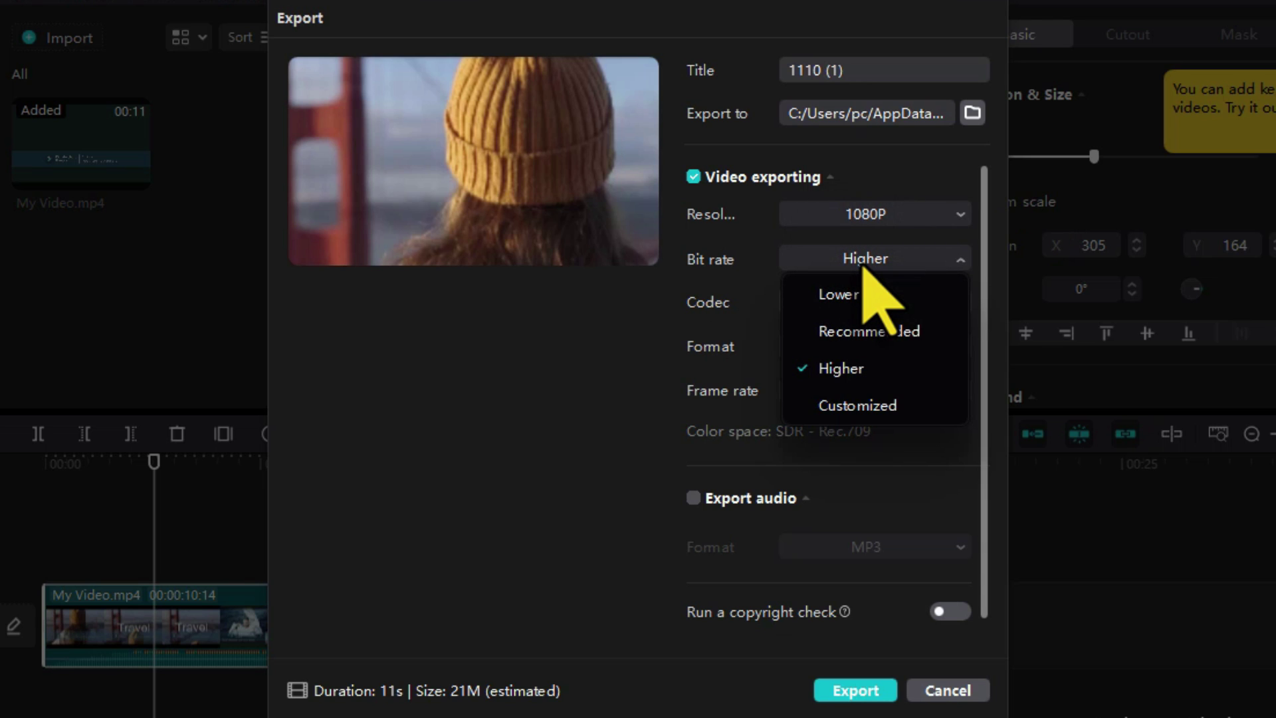
{"action": "left_click", "coordinate": [863, 265]}
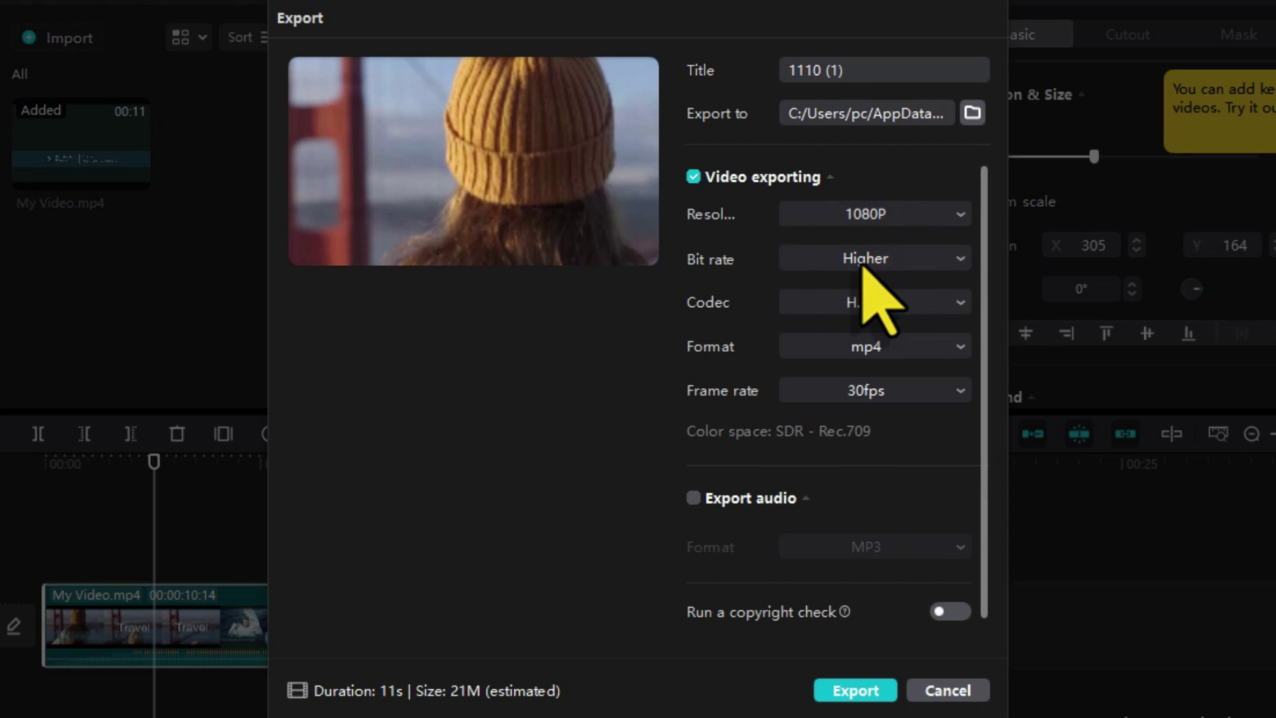
{"action": "left_click", "coordinate": [871, 215]}
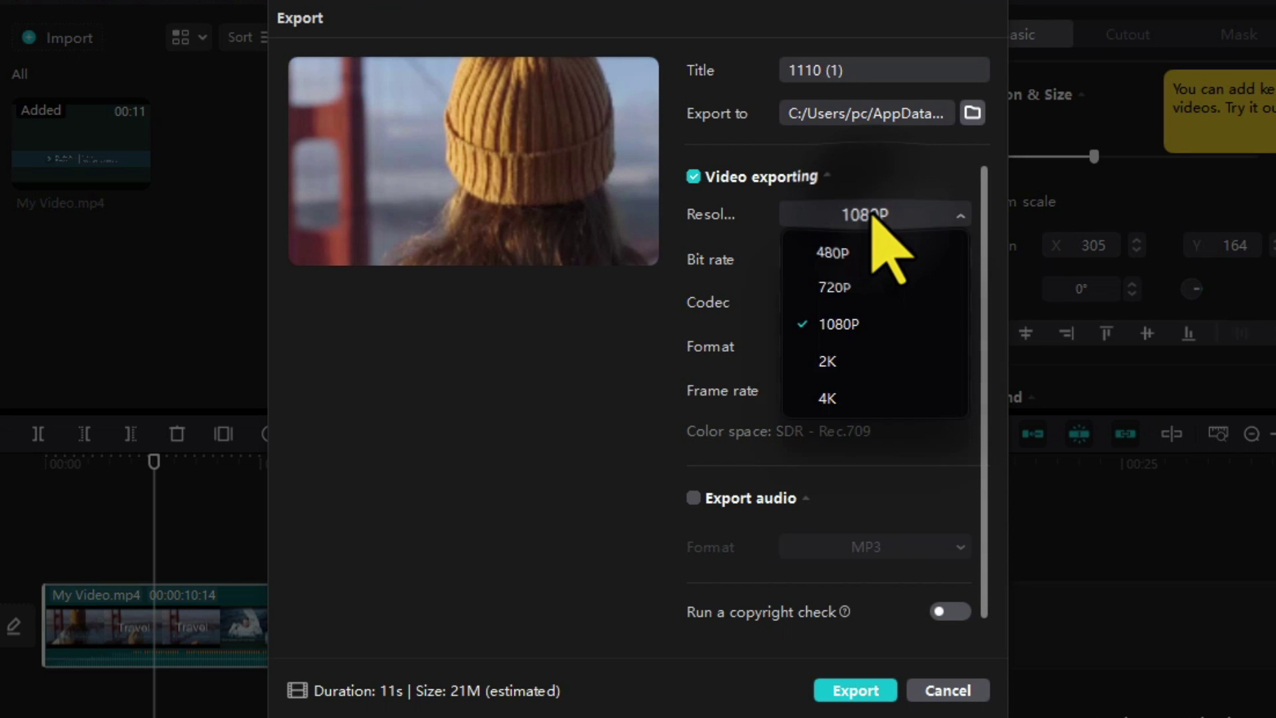
{"action": "left_click", "coordinate": [873, 216]}
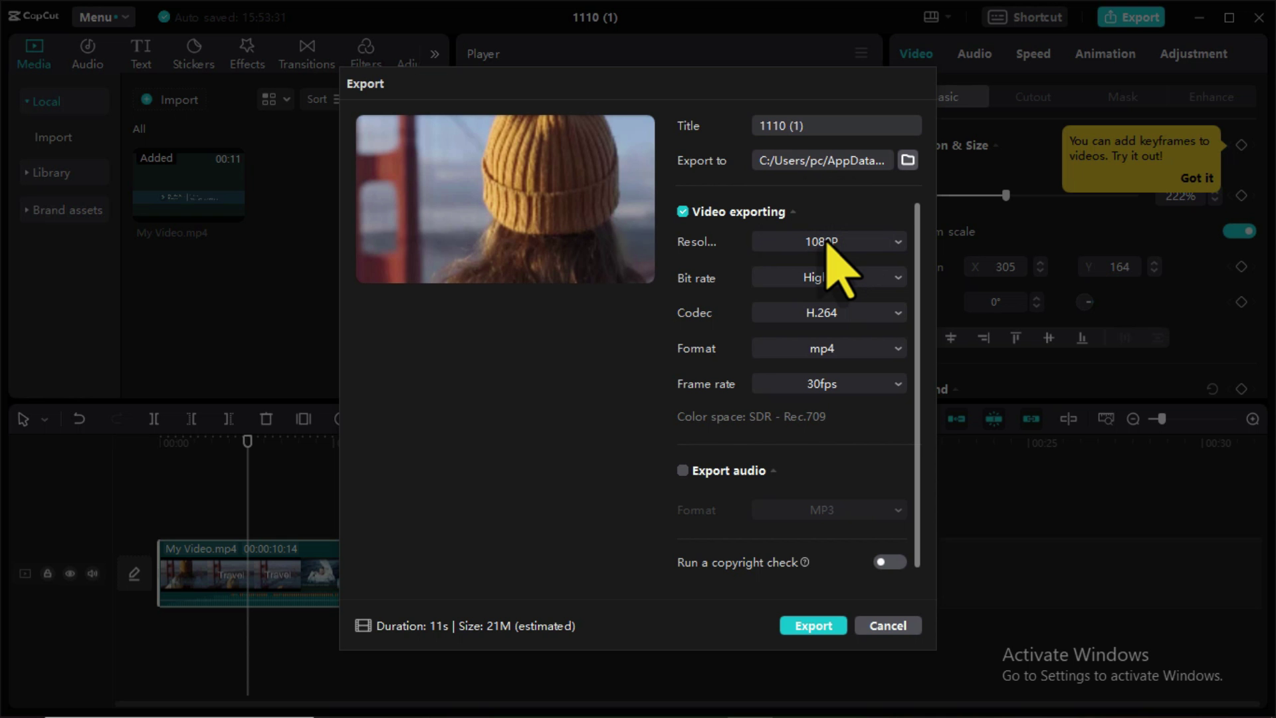
{"action": "left_click", "coordinate": [830, 282]}
{"action": "left_click", "coordinate": [830, 282]}
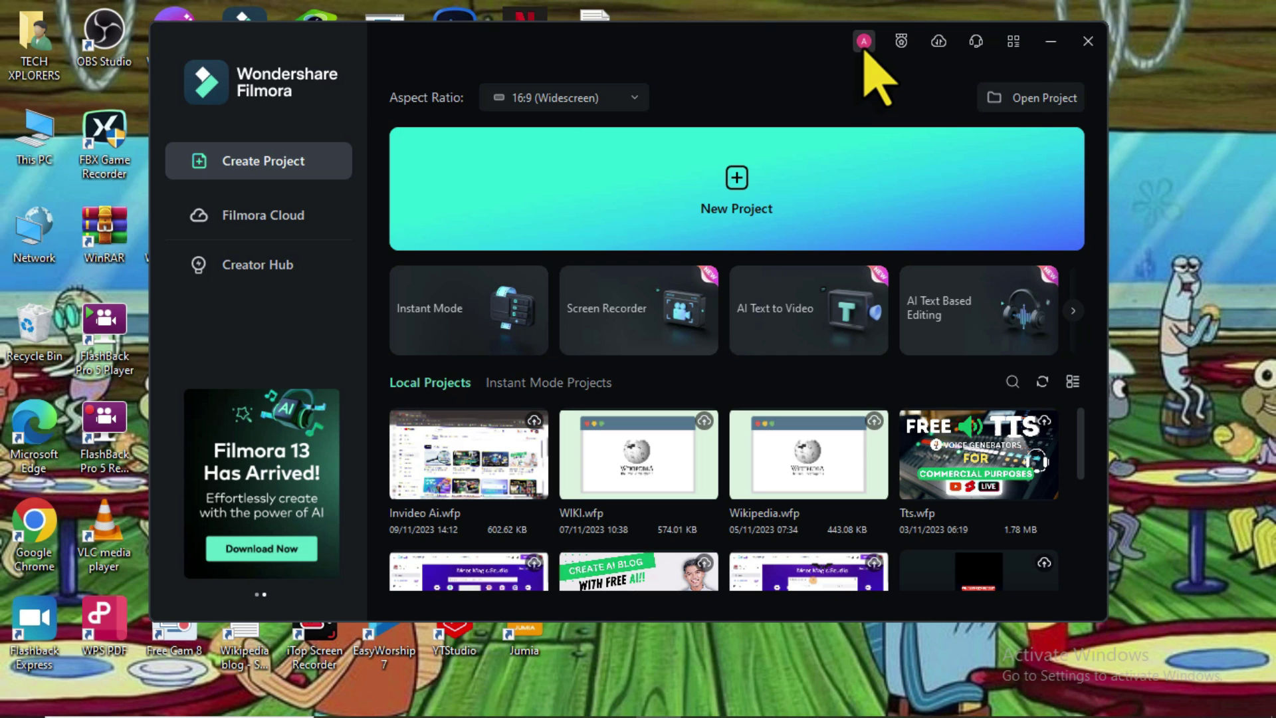
- Open the Filmora account window showing My Products
{"action": "left_click", "coordinate": [864, 48]}
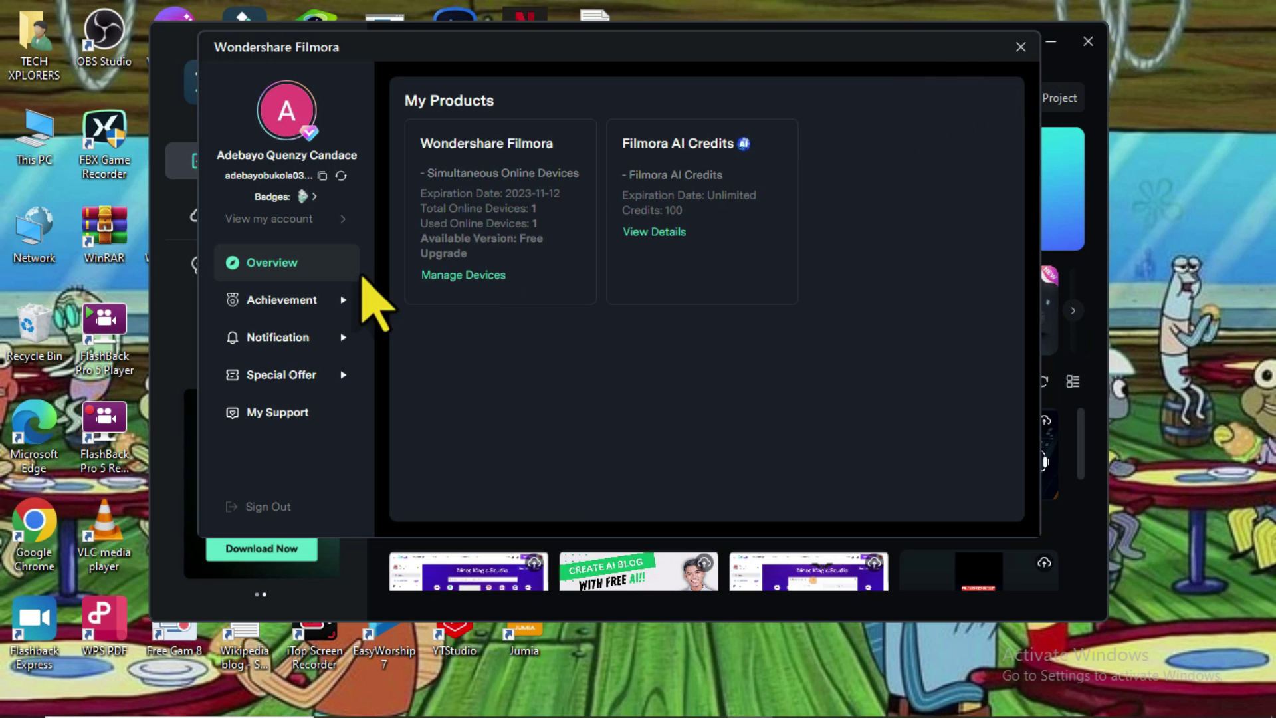
- Open the Achievement page and the Practice Squad badge details
{"action": "left_click", "coordinate": [264, 313]}
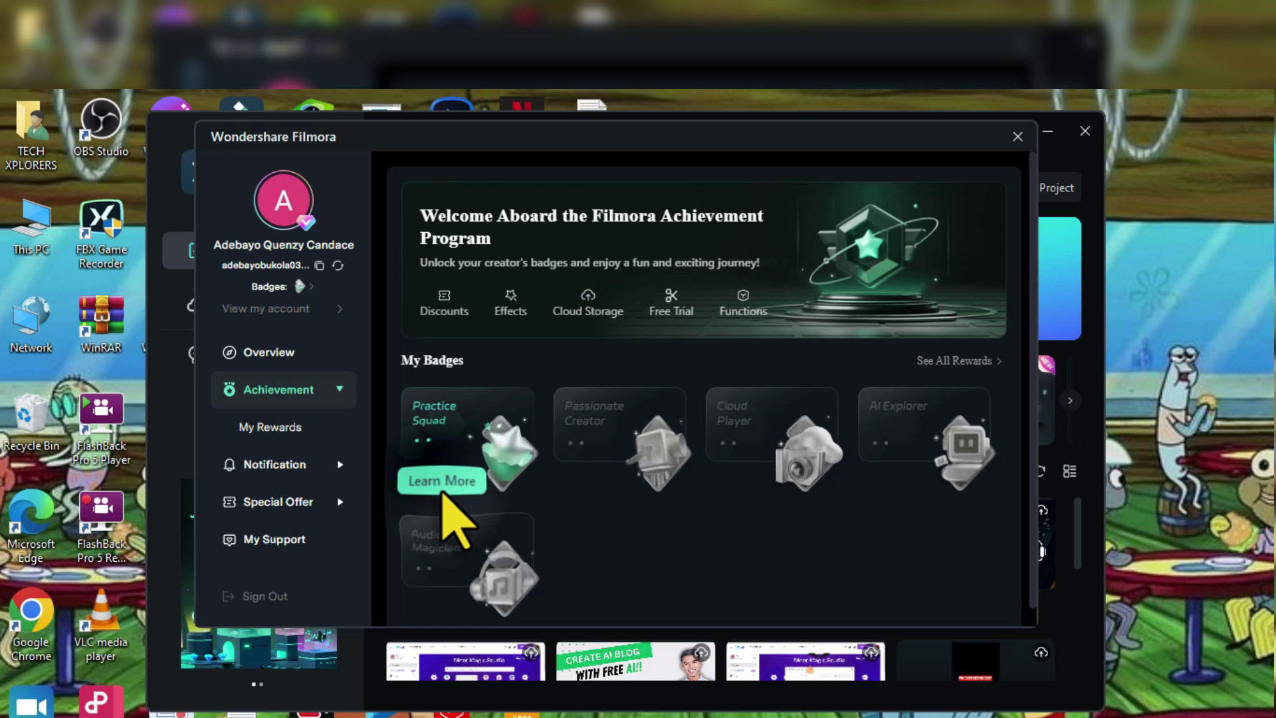
{"action": "left_click", "coordinate": [425, 391]}
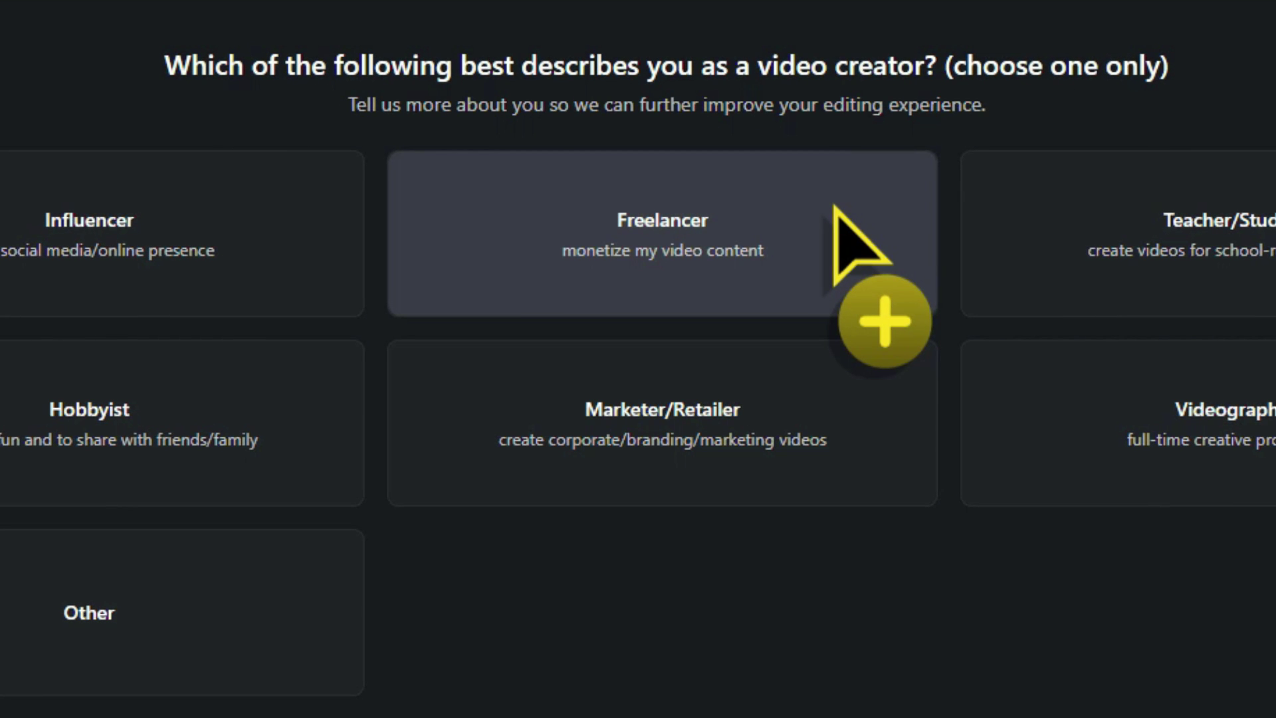
- Answer Marketer/Retailer, Friend referral, Review, and Other for editing frequency
{"action": "left_click", "coordinate": [642, 435]}
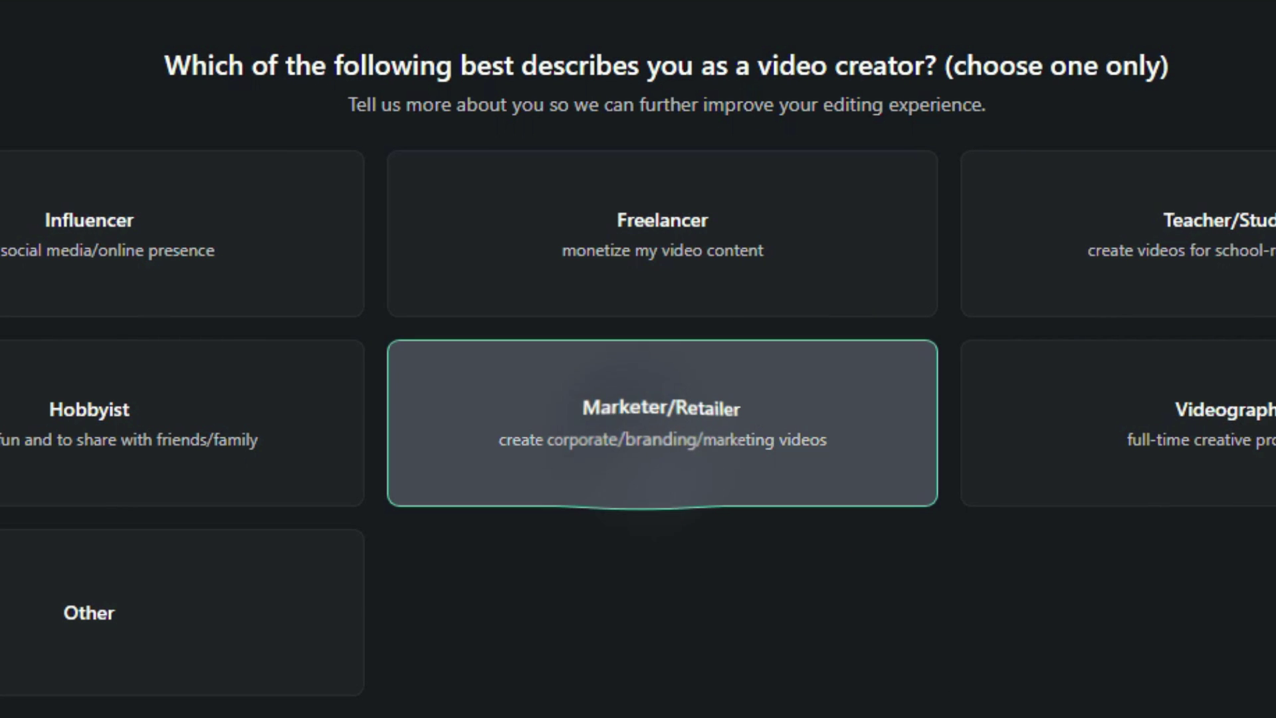
{"action": "left_click", "coordinate": [1106, 425]}
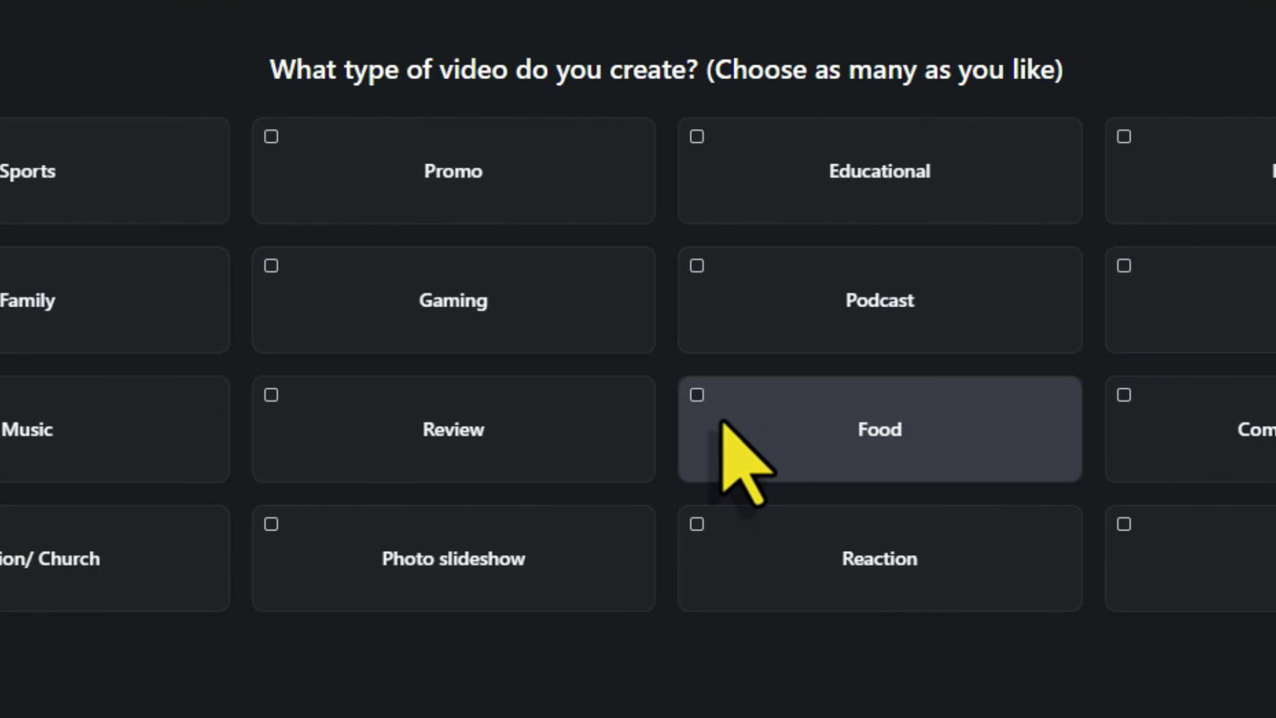
{"action": "left_click", "coordinate": [731, 419]}
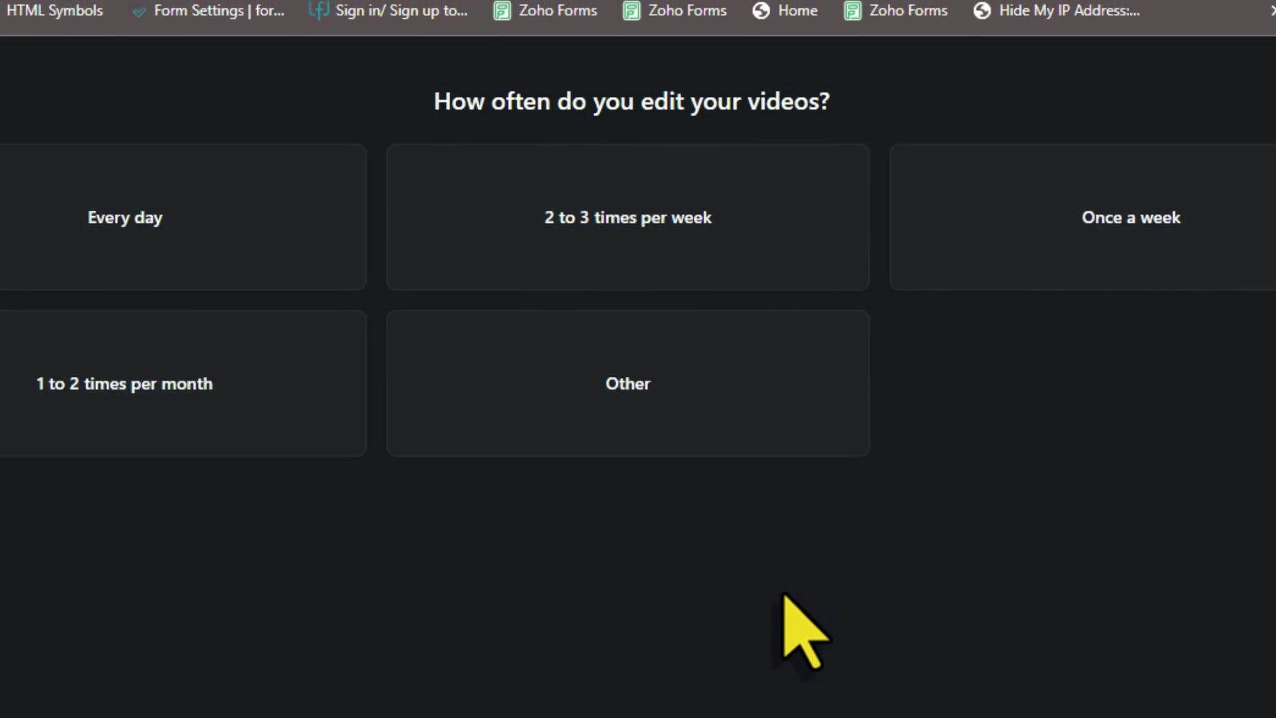
{"action": "left_click", "coordinate": [664, 419]}
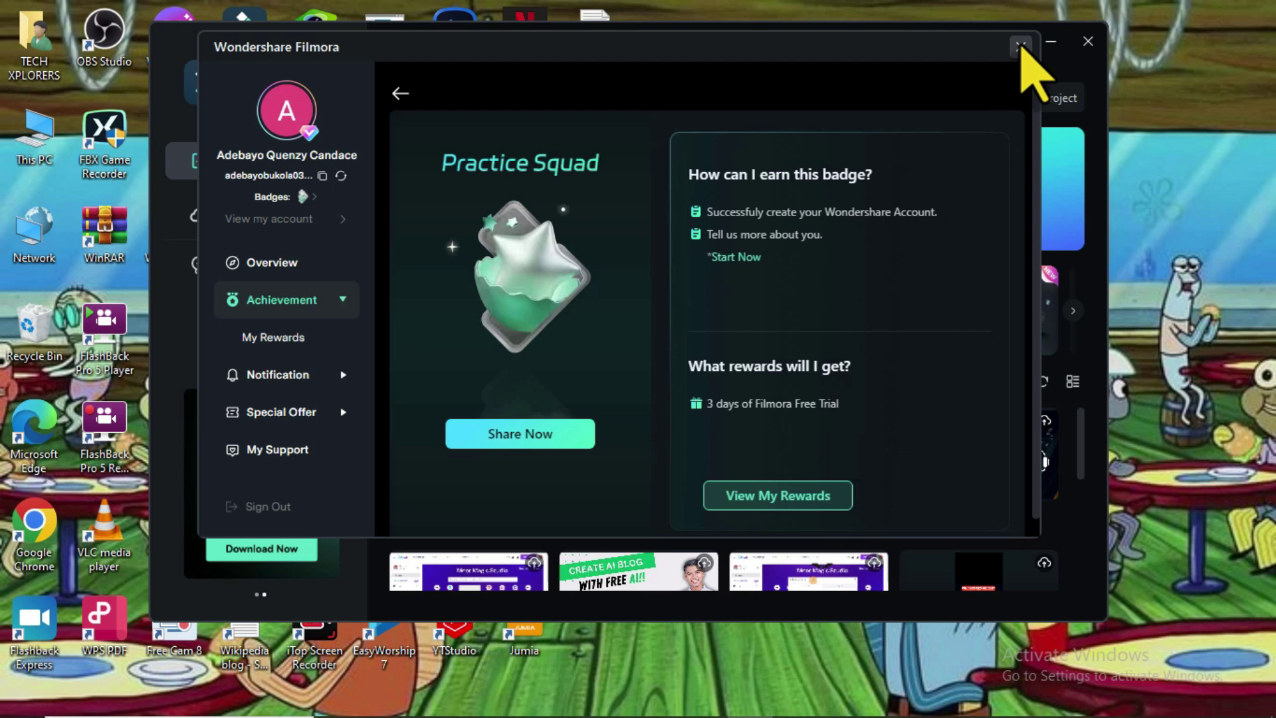
- Dismiss the Practice Squad 3-day free trial dialog to reveal the start screen's local projects
{"action": "left_click", "coordinate": [1021, 46]}
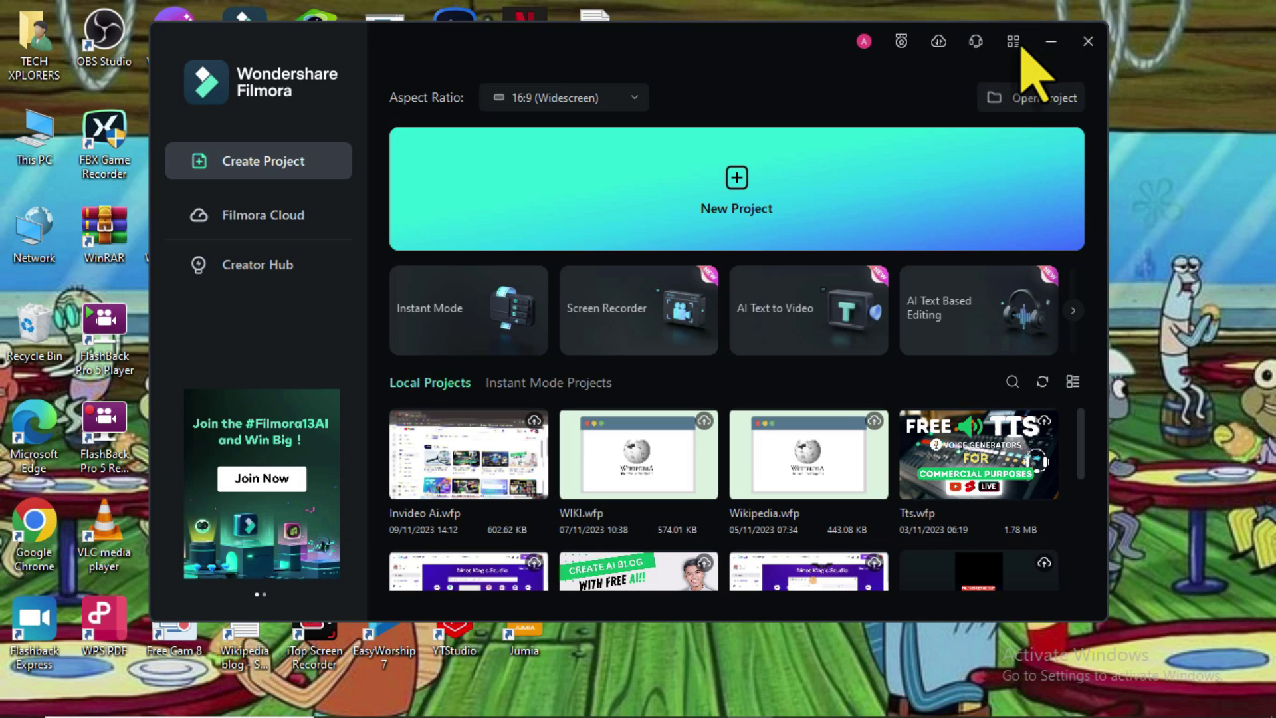